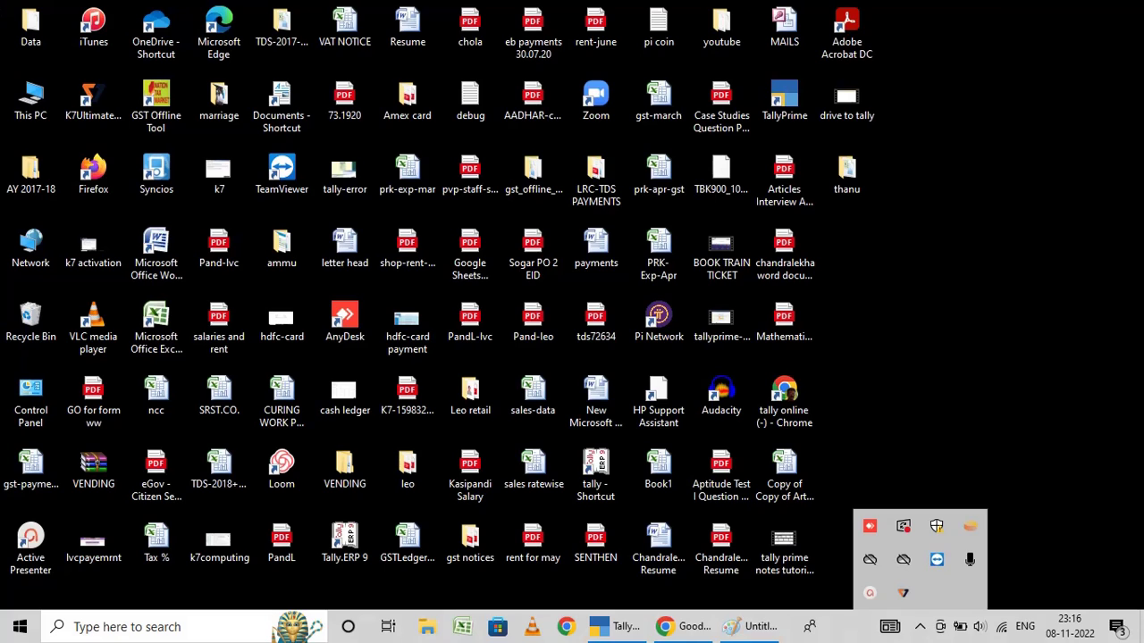
Close the system tray overflow popup, leaving only the desktop visible.
left_click(934, 300)
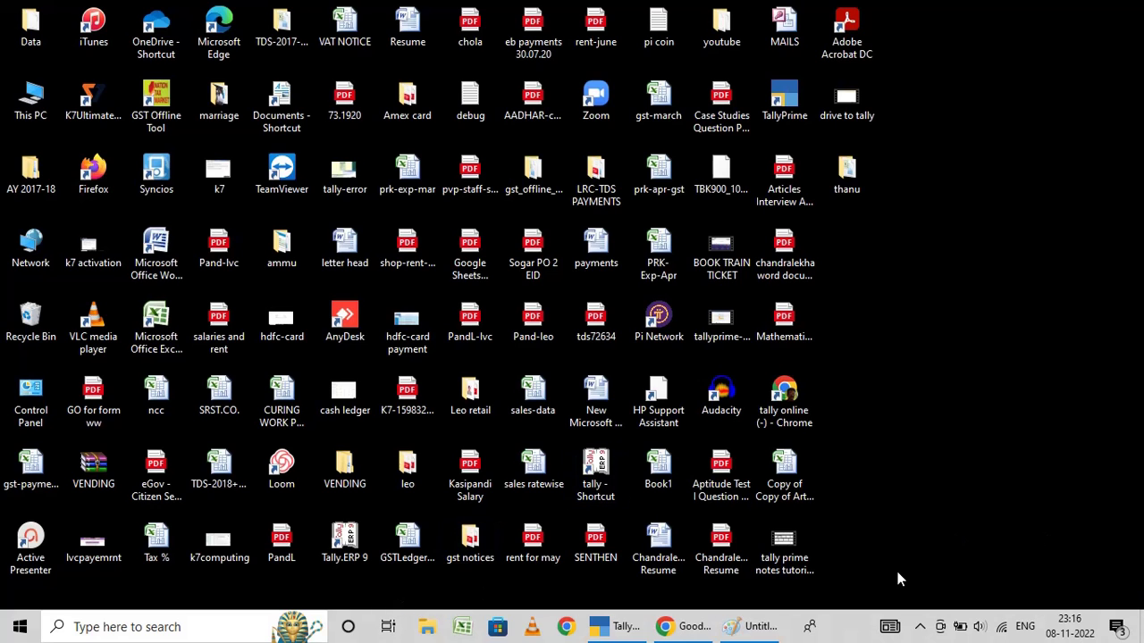
Restore Chrome's GSTR-3B 5.1 Interest and Late fee page showing interest 43.61, 138.00 and 3,847.32.
left_click(694, 628)
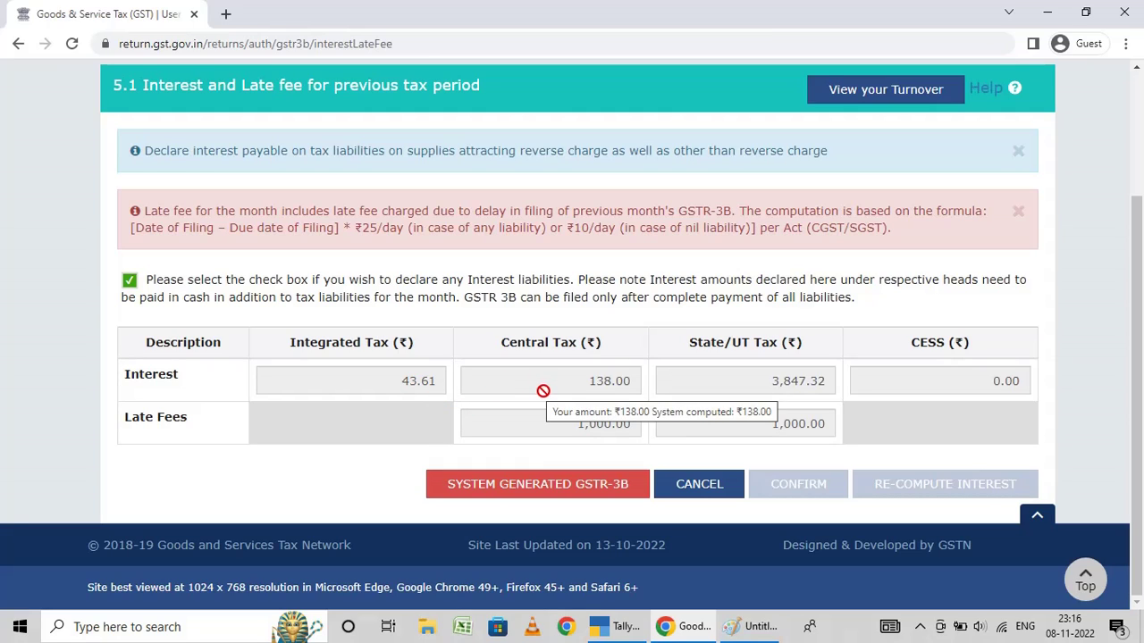
mouse_move(731, 378)
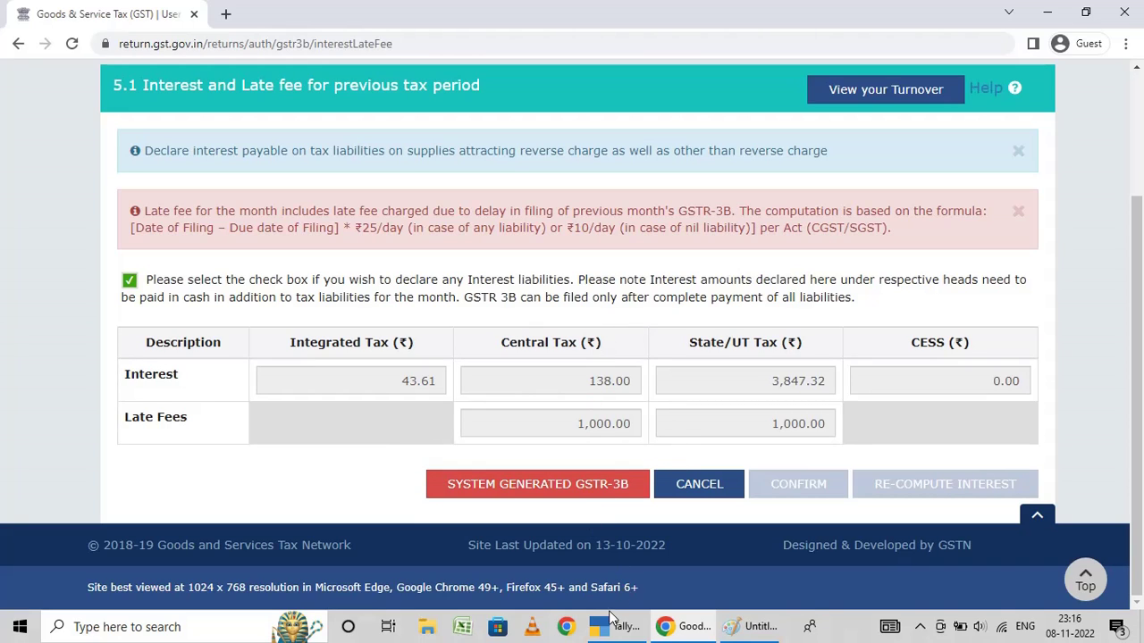
Open a new Journal voucher No. 1 from Gateway of Tally Vouchers, then minimise TallyPrime.
mouse_move(604, 631)
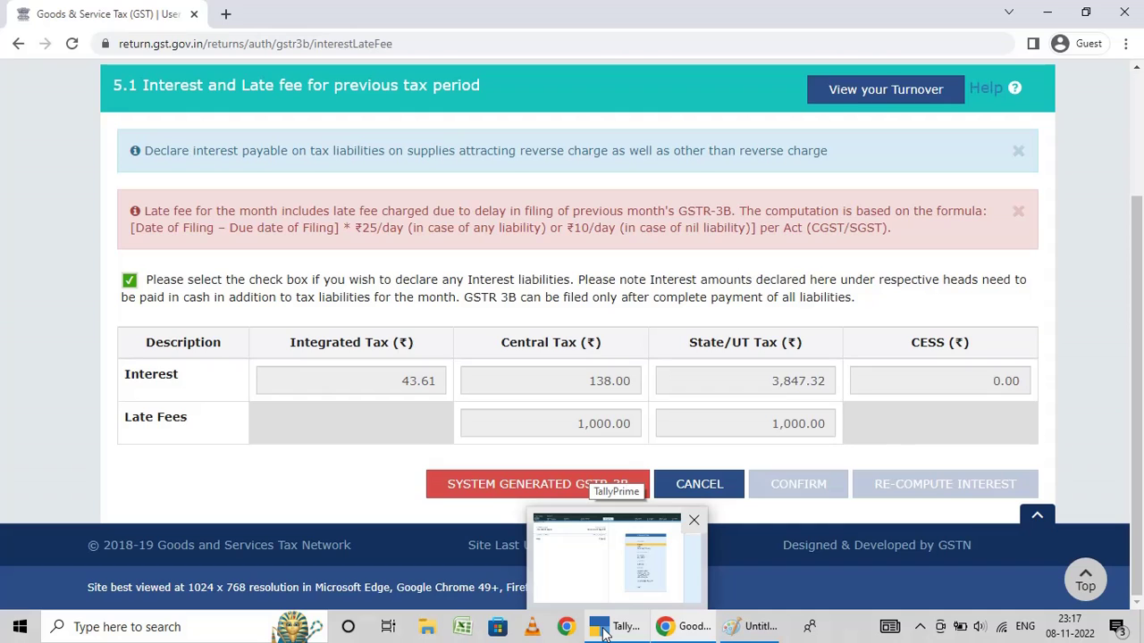
left_click(604, 631)
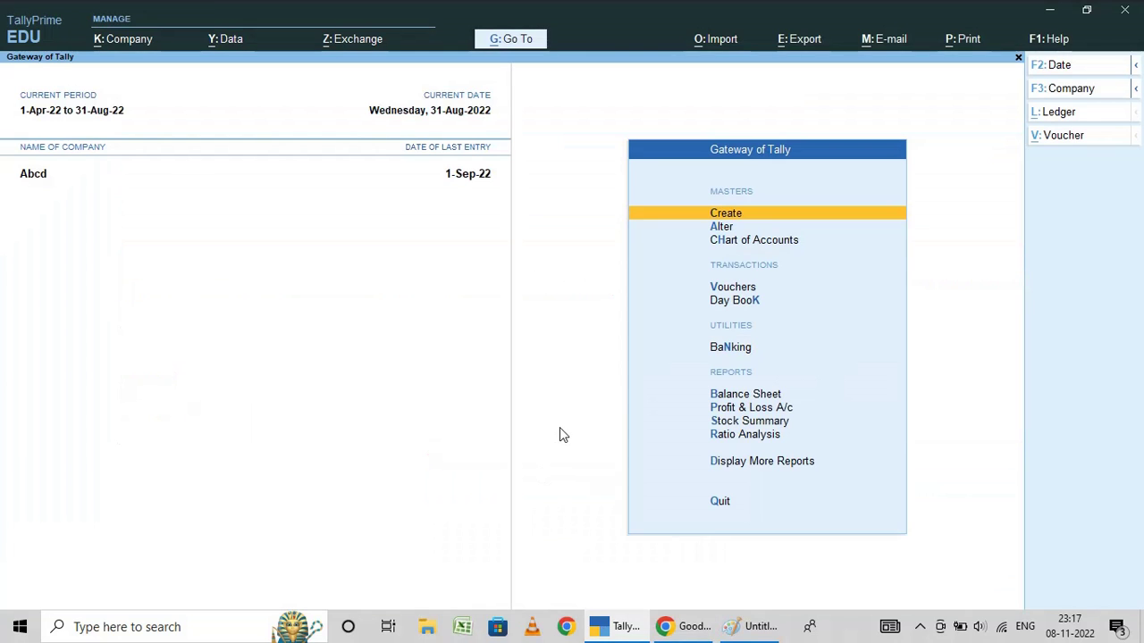
key("Down")
key("Down")
key("Down")
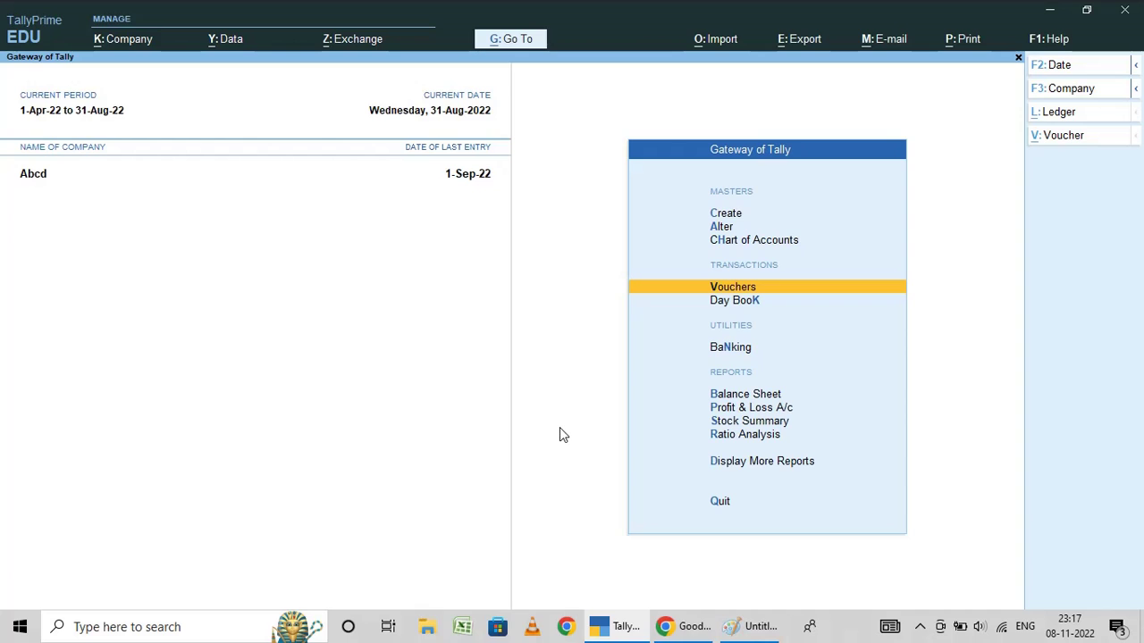
key("Return")
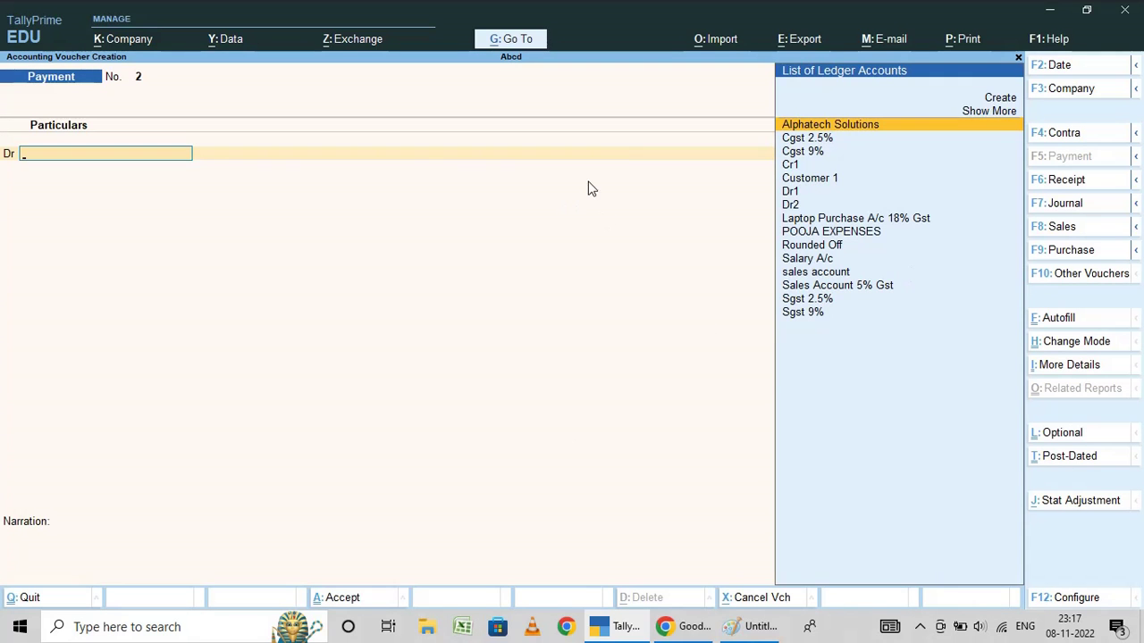
left_click(1063, 202)
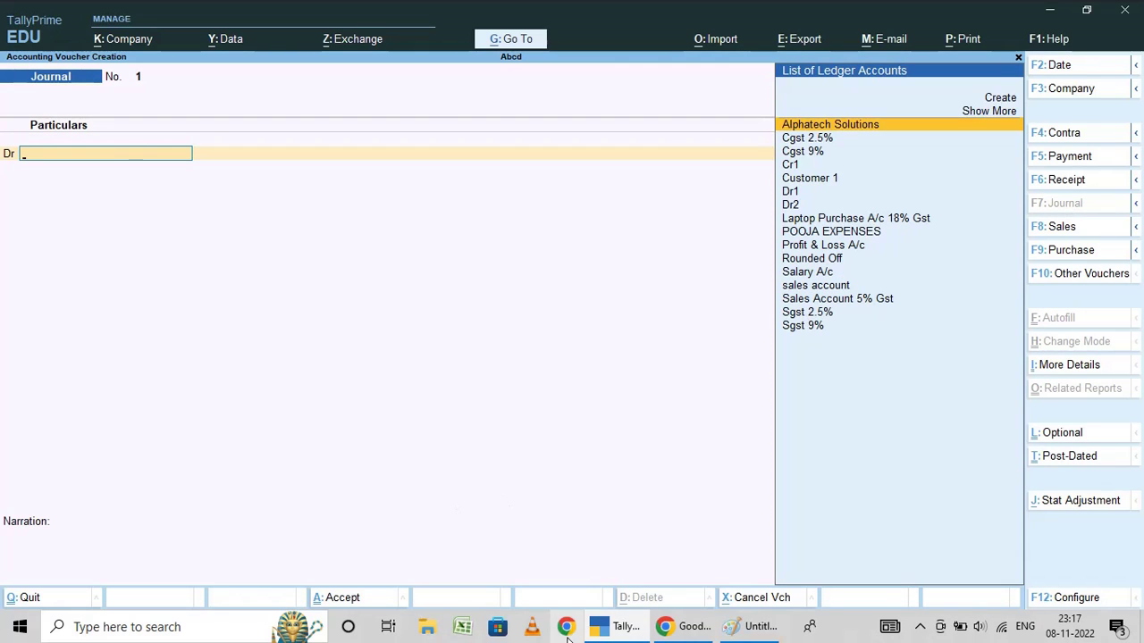
left_click(613, 630)
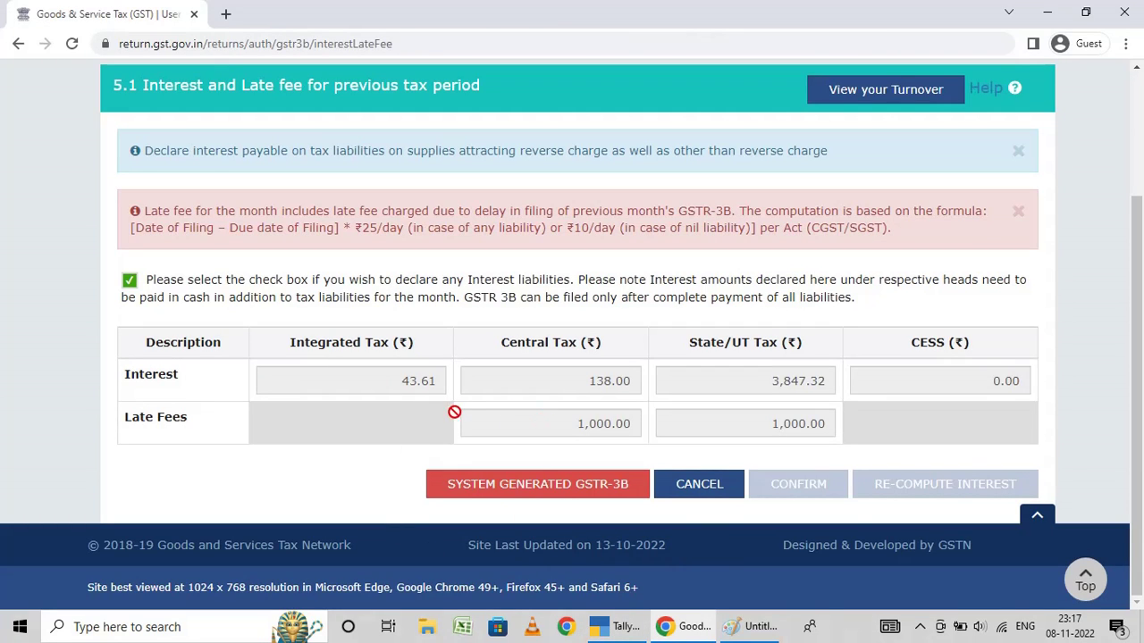
Check the Integrated Tax interest amount, then go back to TallyPrime's Journal voucher.
mouse_move(403, 382)
key("alt+Tab")
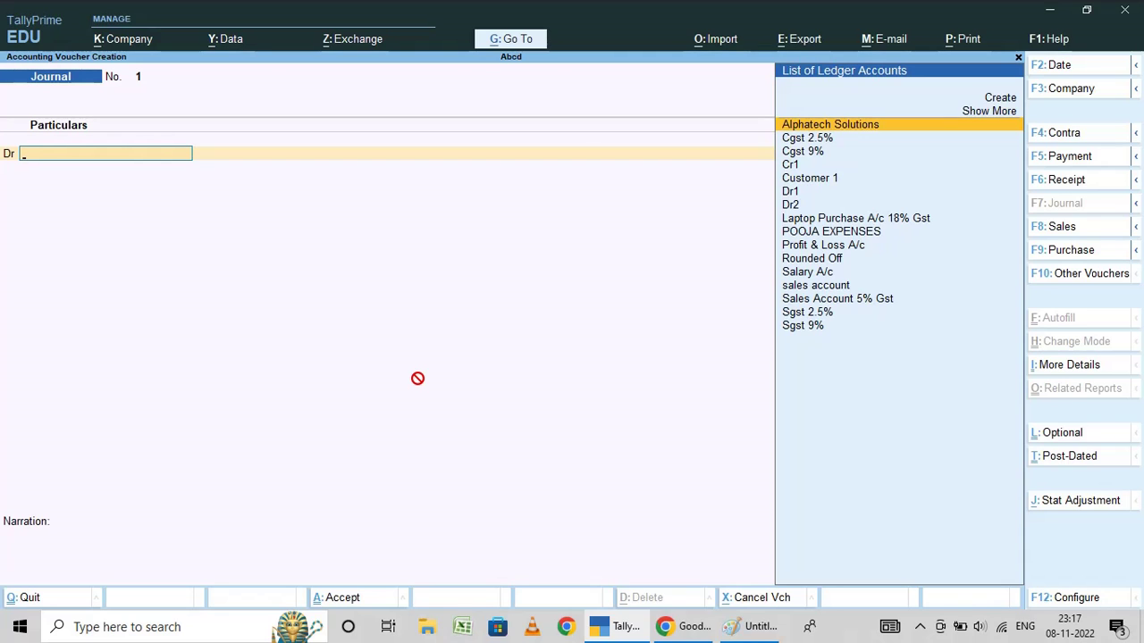
From the first Dr line, start a new ledger named Interest on Gst.
type("it")
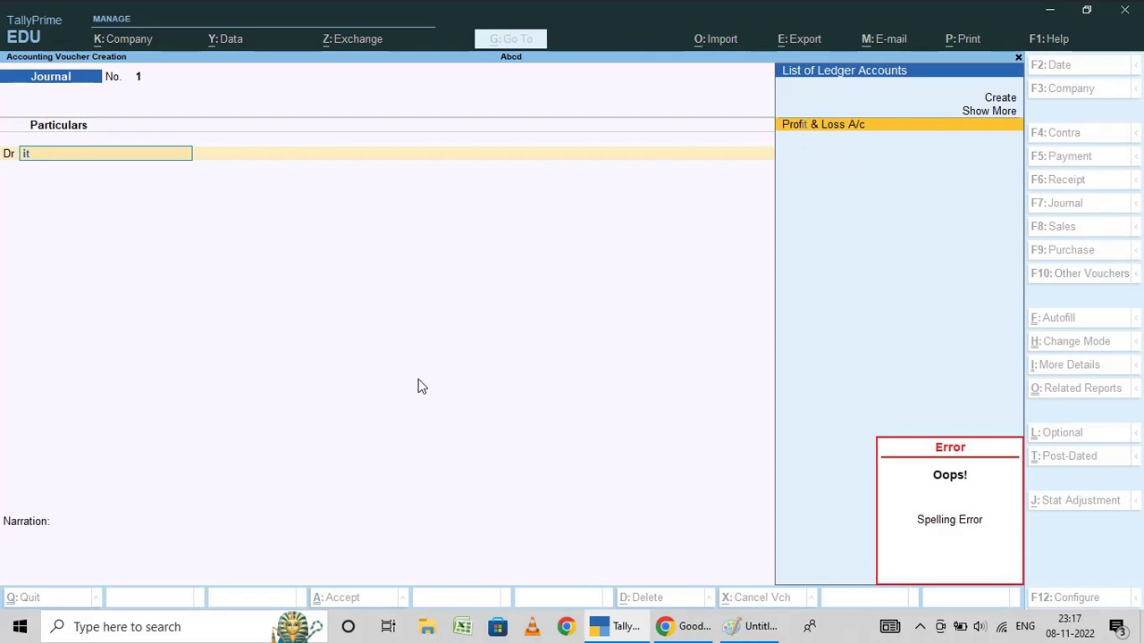
key("BackSpace")
key("BackSpace")
key("alt+c")
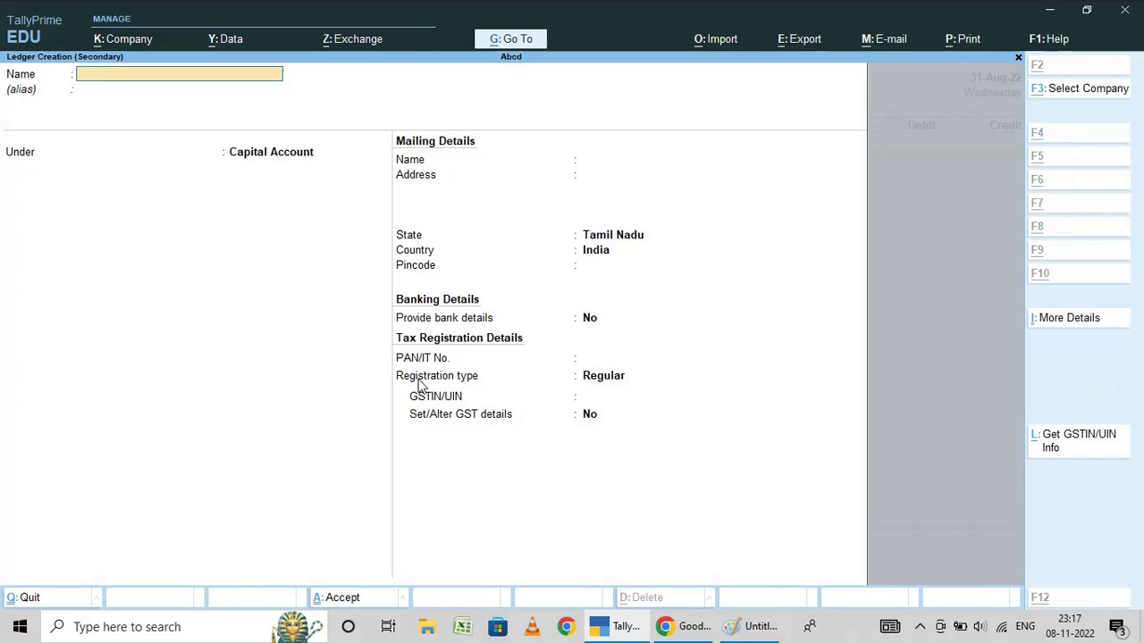
type("Intere")
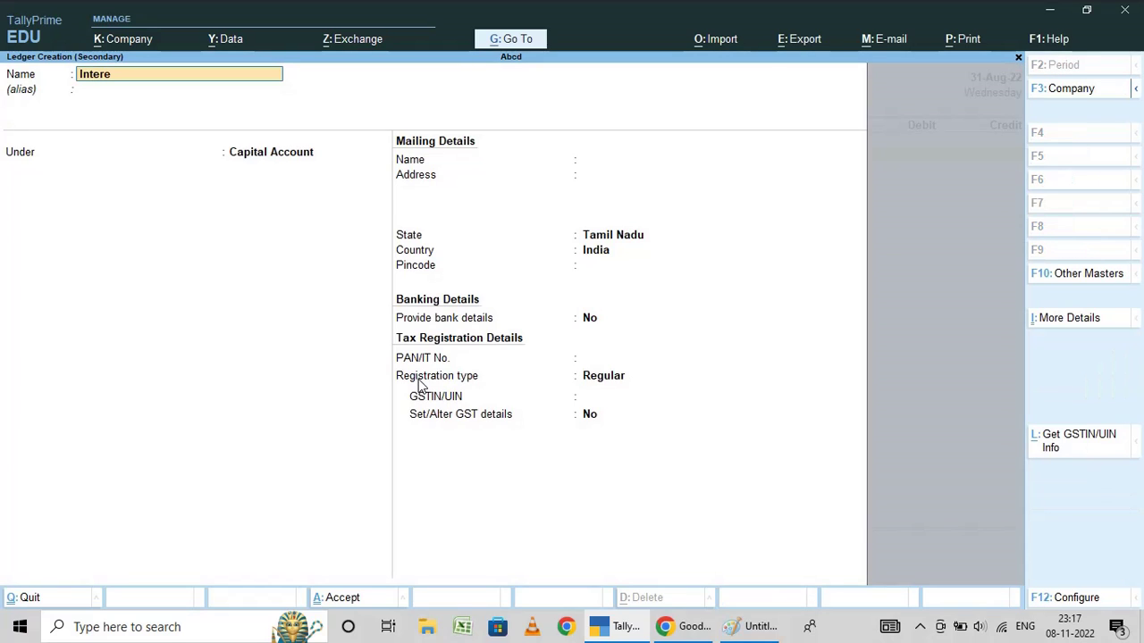
type("st on Gst")
key("Return")
key("Return")
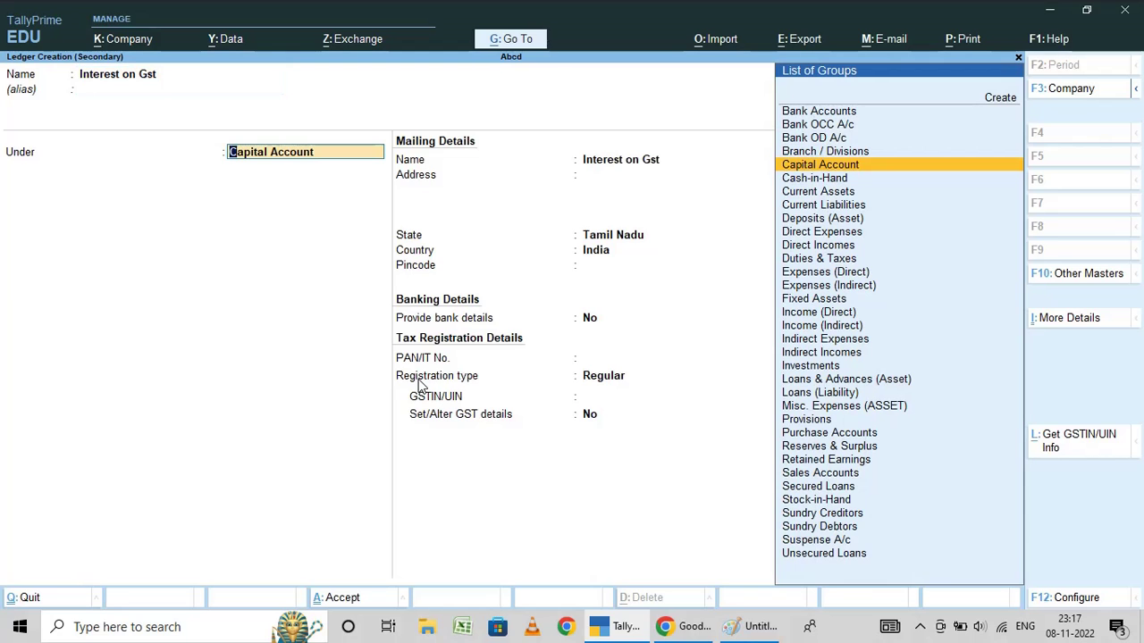
Place Interest on Gst under Indirect Expenses with GST Not Applicable and finish the form.
type("Ind")
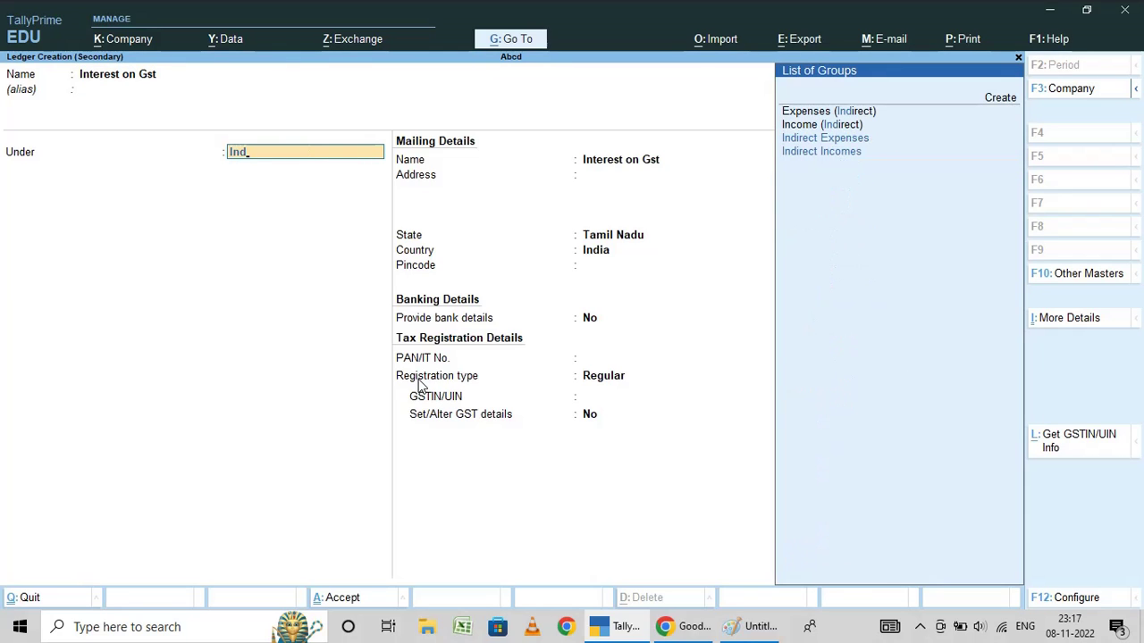
key("Up")
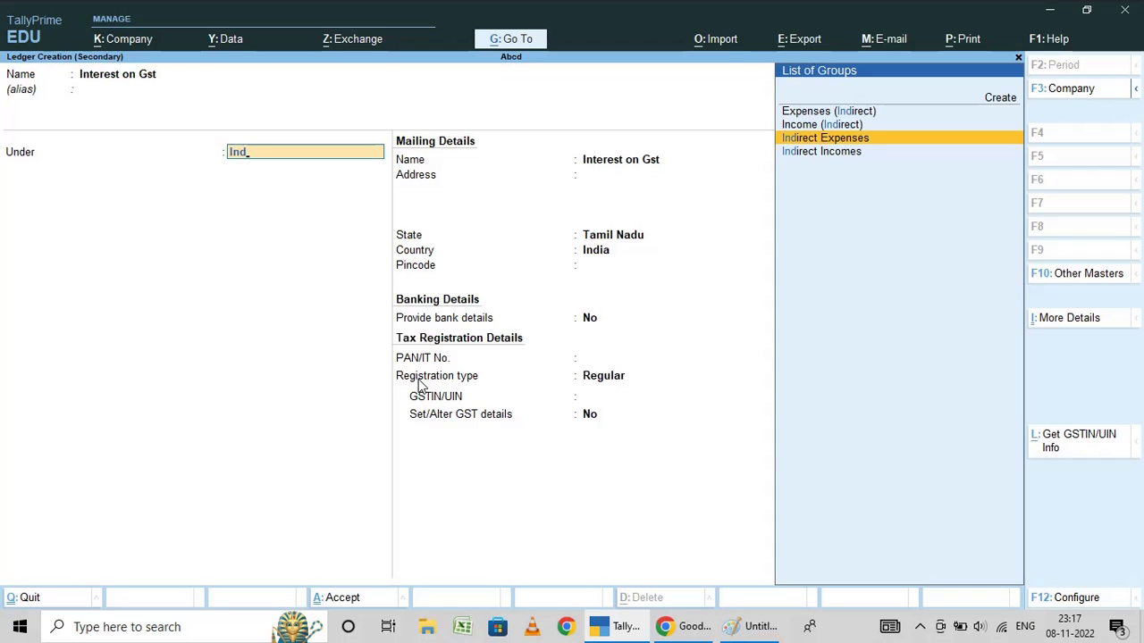
key("Return")
key("Return")
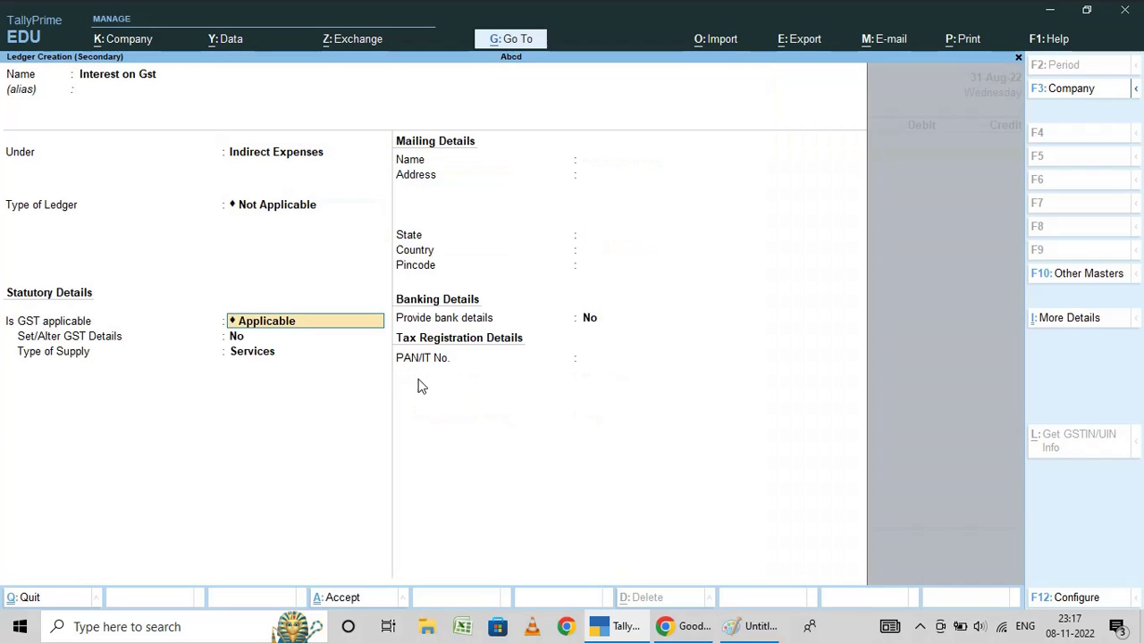
type("n")
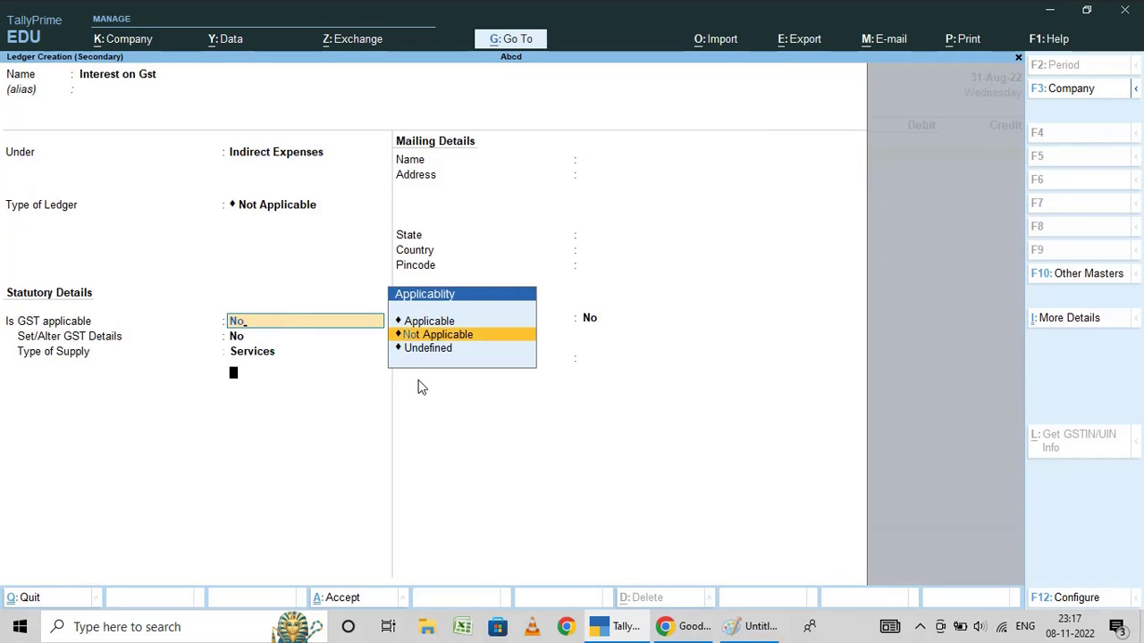
key("Return")
key("Return")
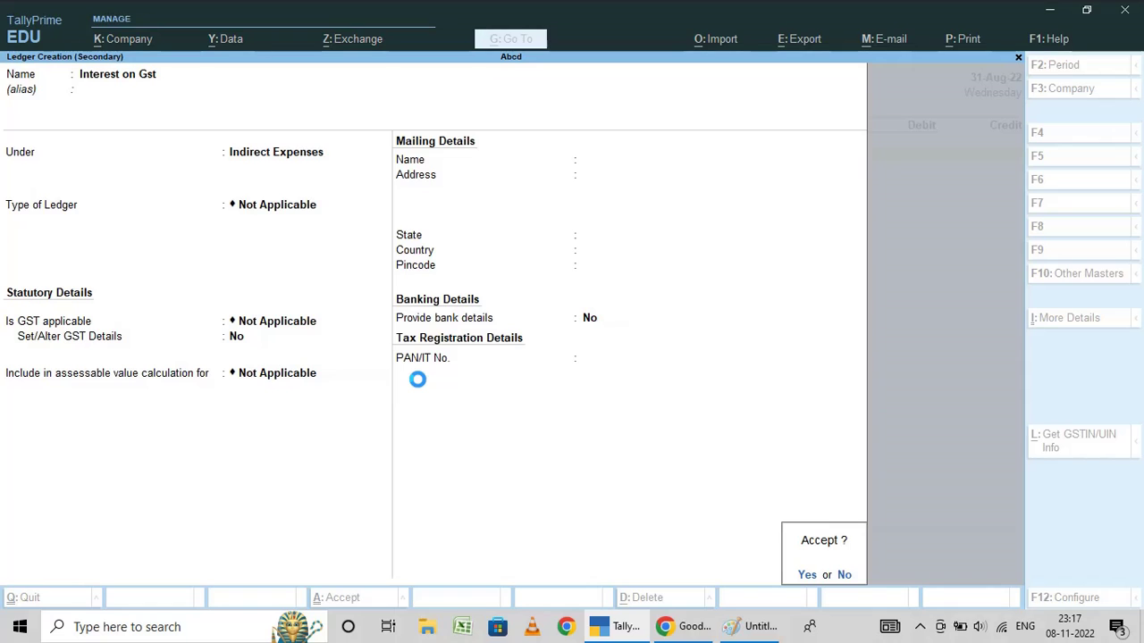
key("Return")
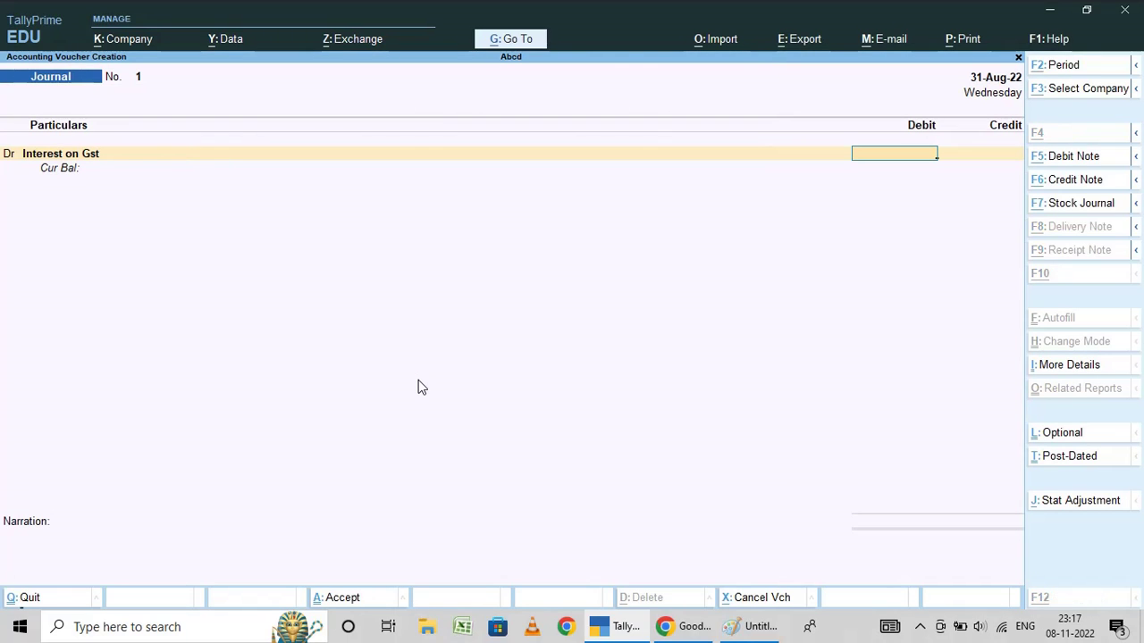
Debit Interest on Gst 4,028.93 by summing 43.61 + 138 + 3,847.32 in the calculator.
key("ctrl+n")
key("alt+Tab")
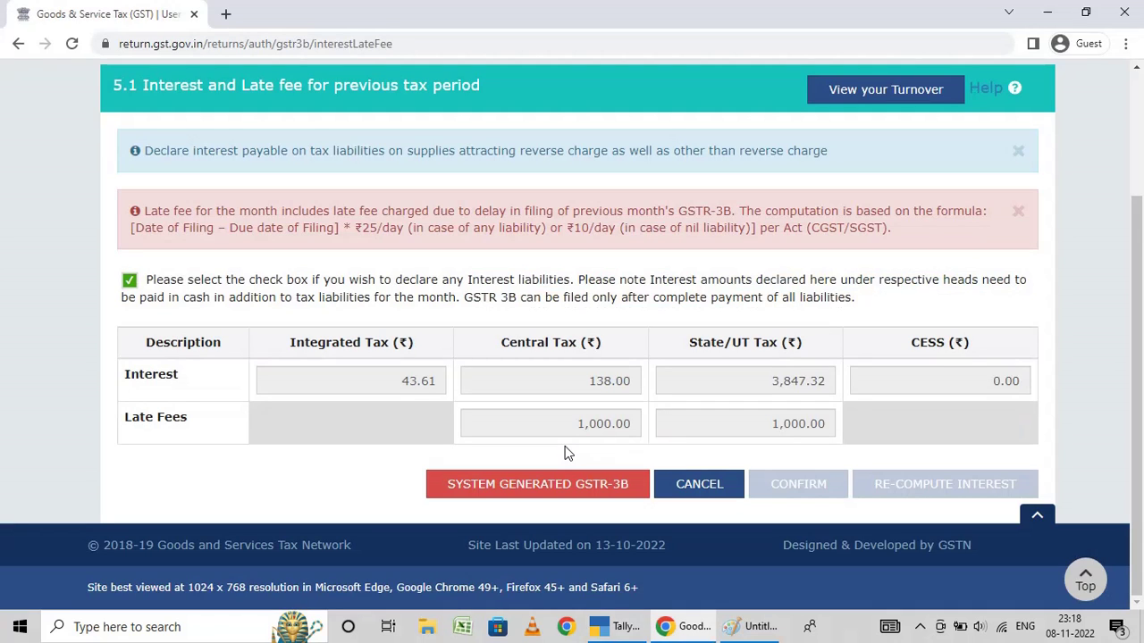
key("alt+Tab")
type("43.61")
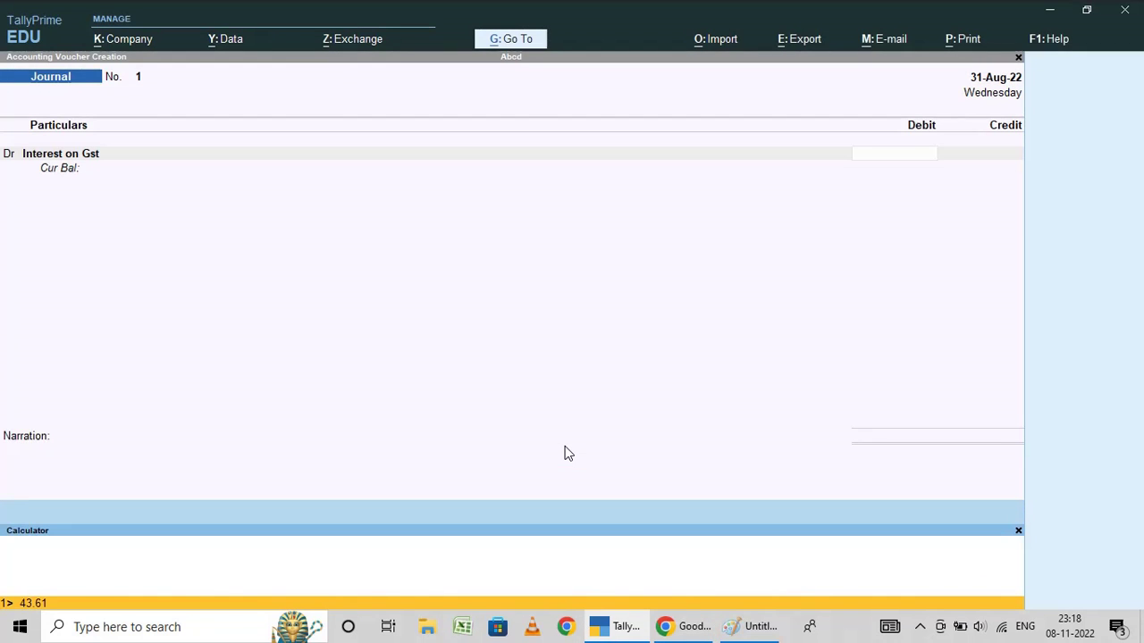
key("alt+Tab")
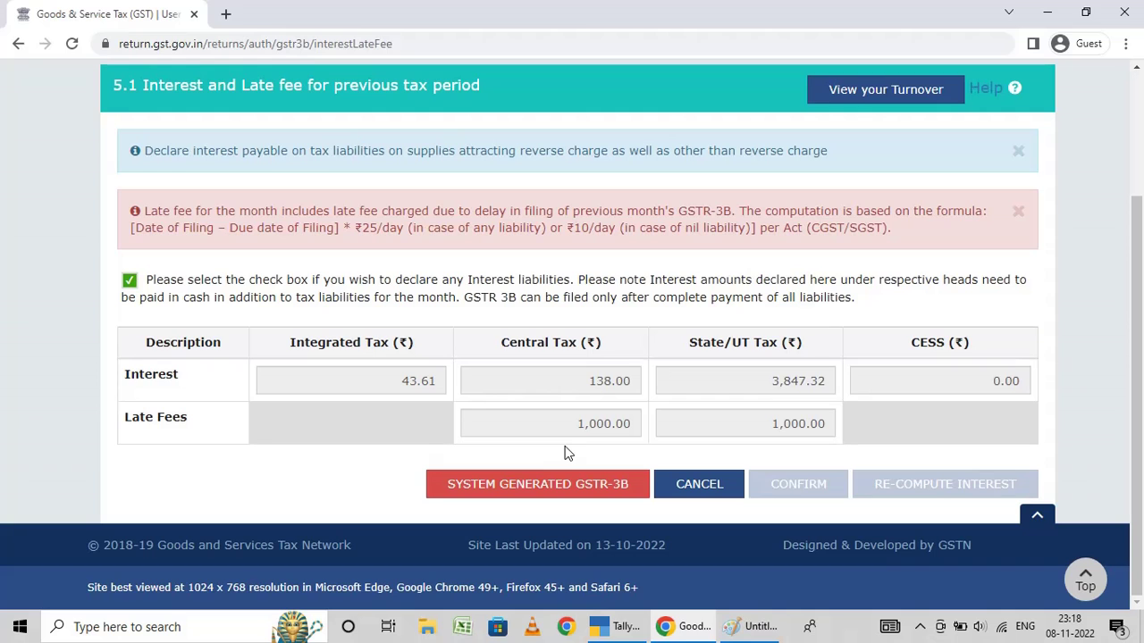
key("alt+Tab")
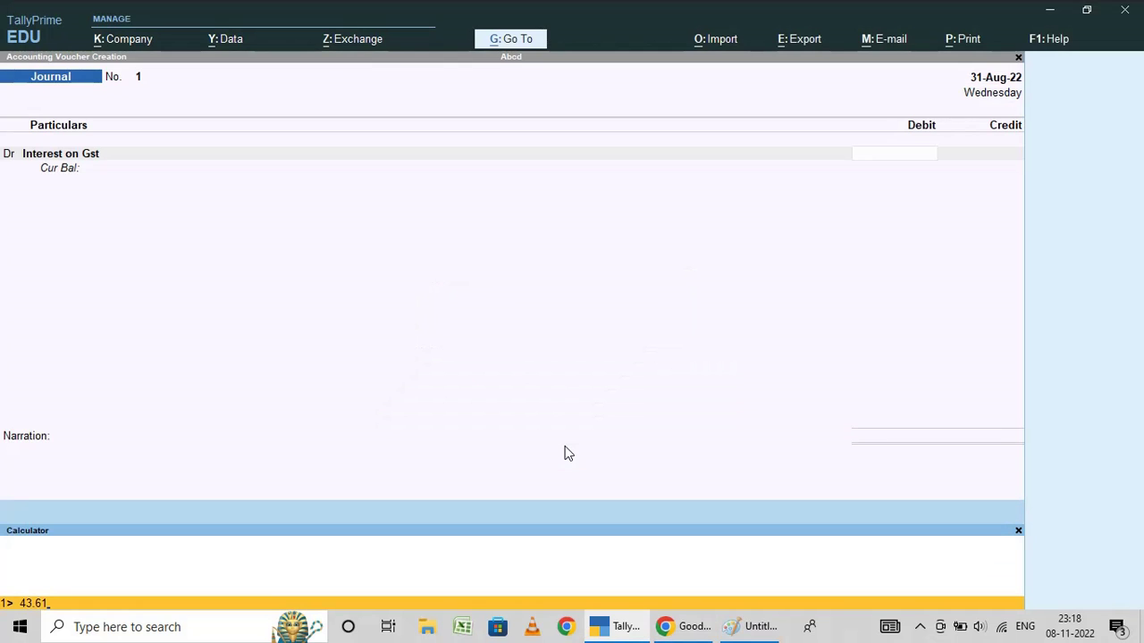
type("+138+")
key("alt+Tab")
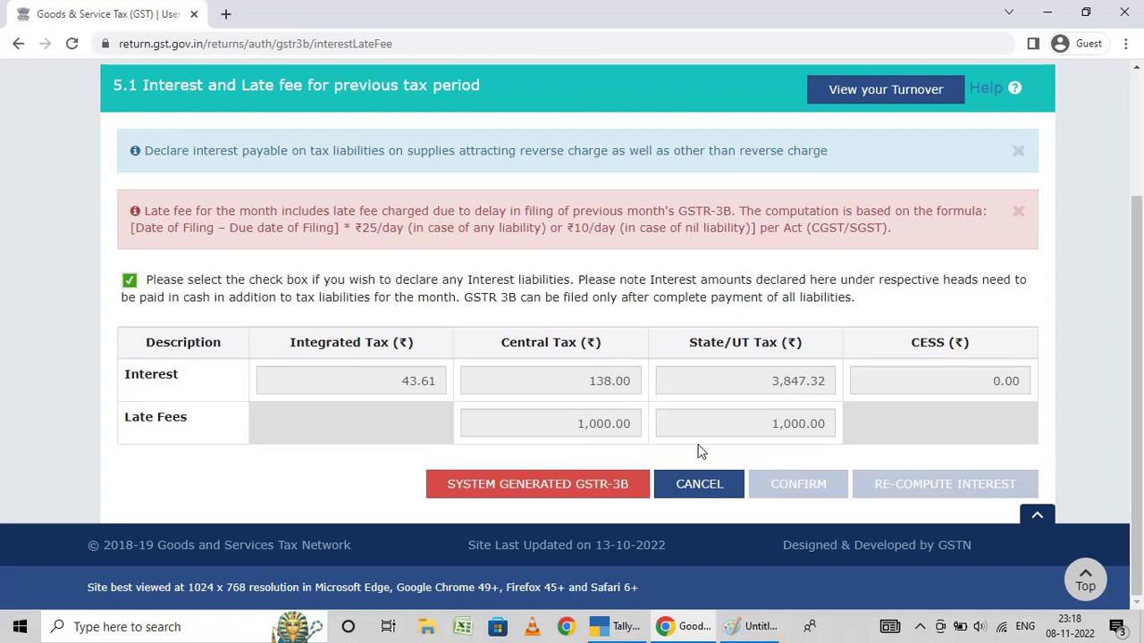
key("alt+Tab")
type("+3847.")
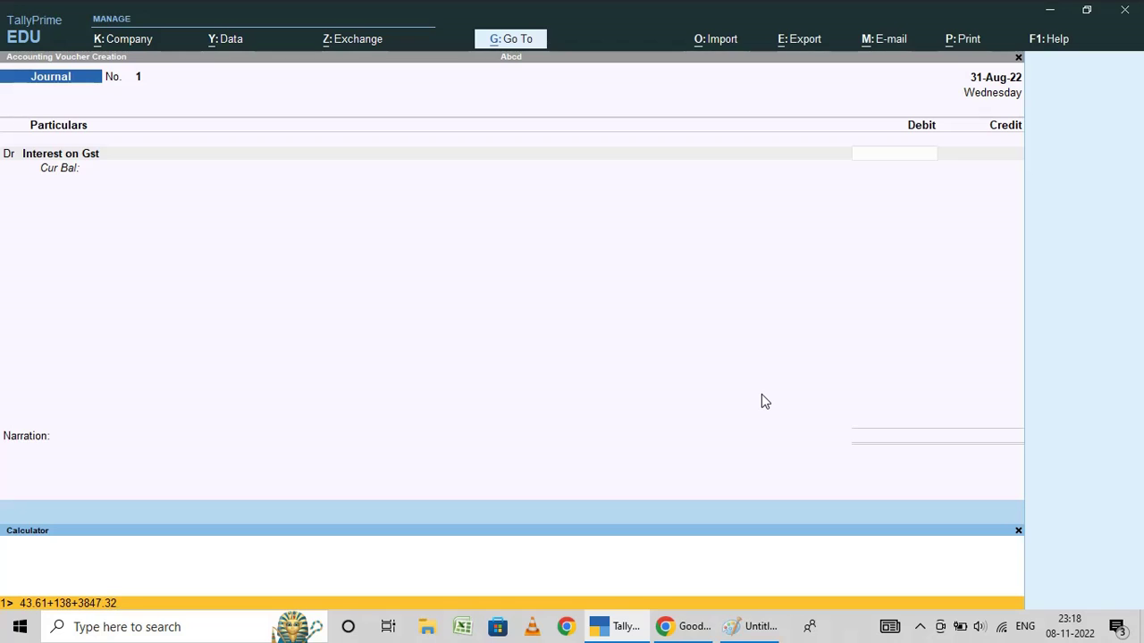
key("Return")
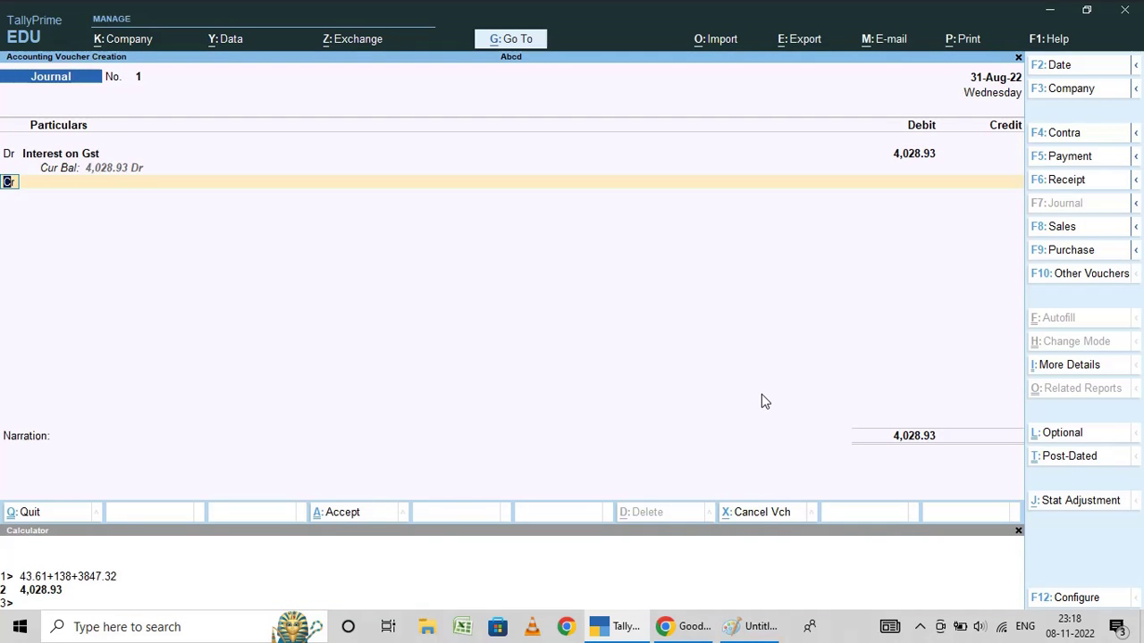
Start a second Dr line and search for a gst ledger.
type("d")
key("Return")
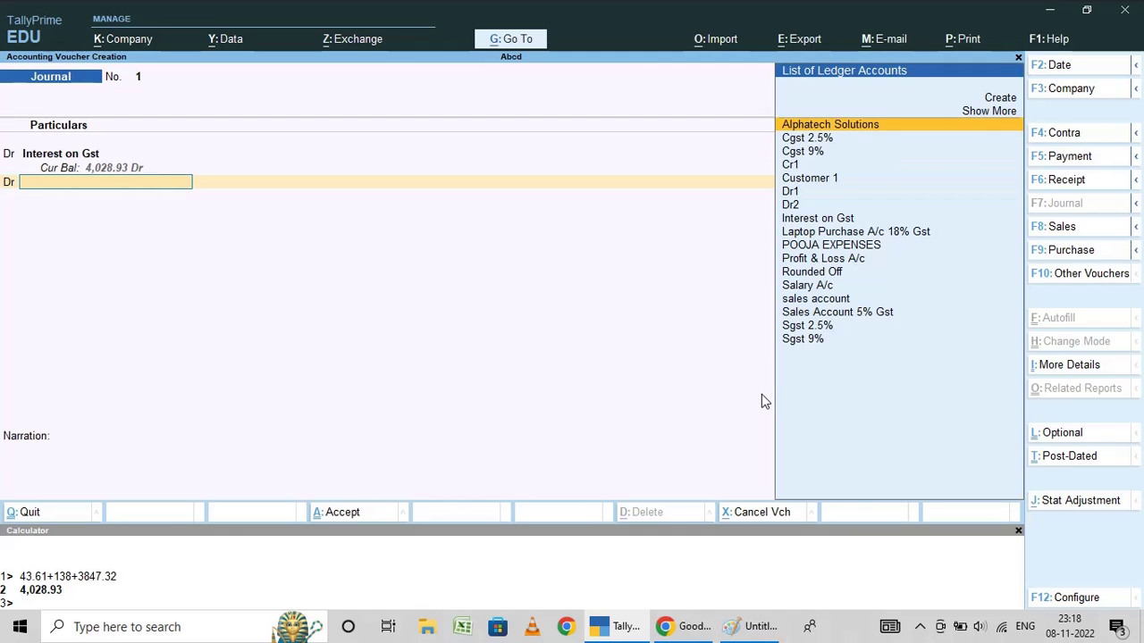
type("gst")
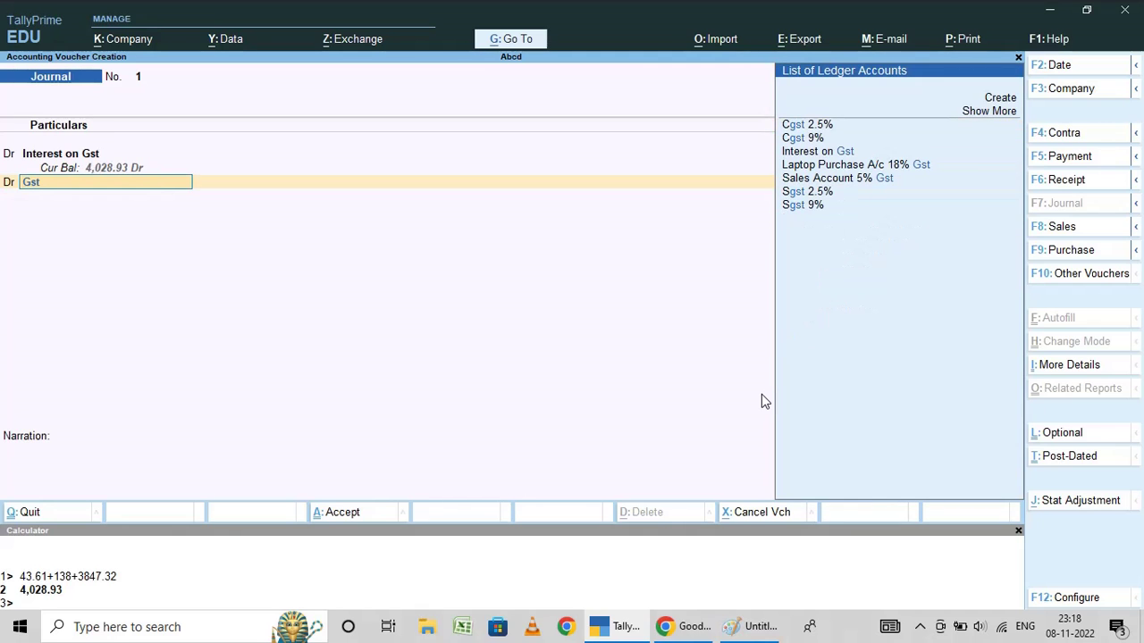
key("Return")
key("Return")
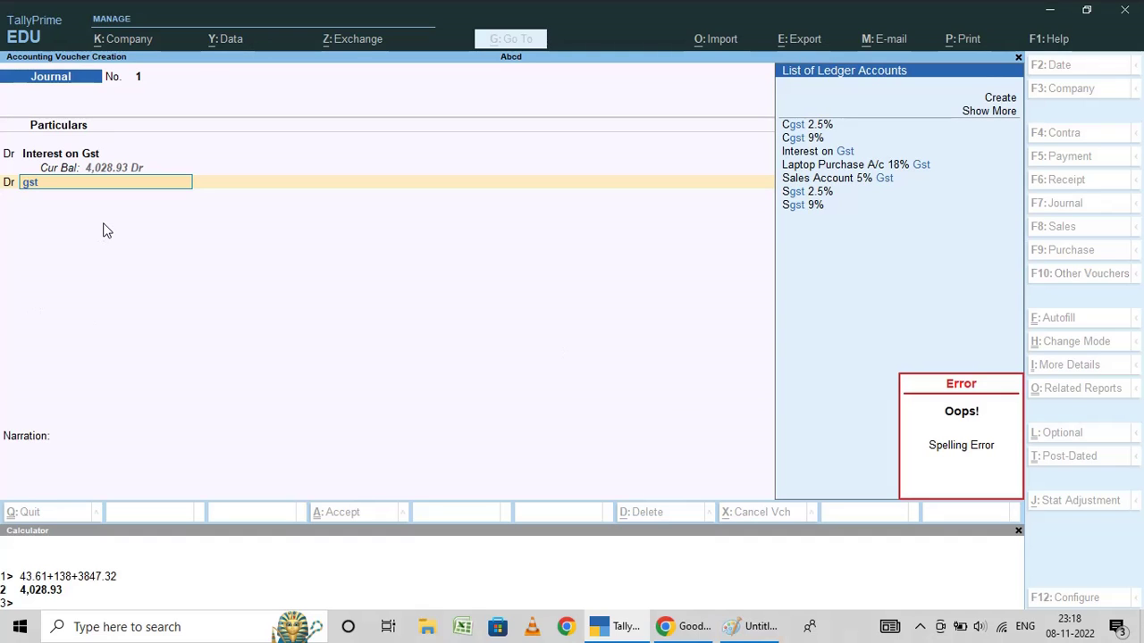
Create the Gst Late Fee ledger under Indirect Expenses with GST Not Applicable.
key("alt+c")
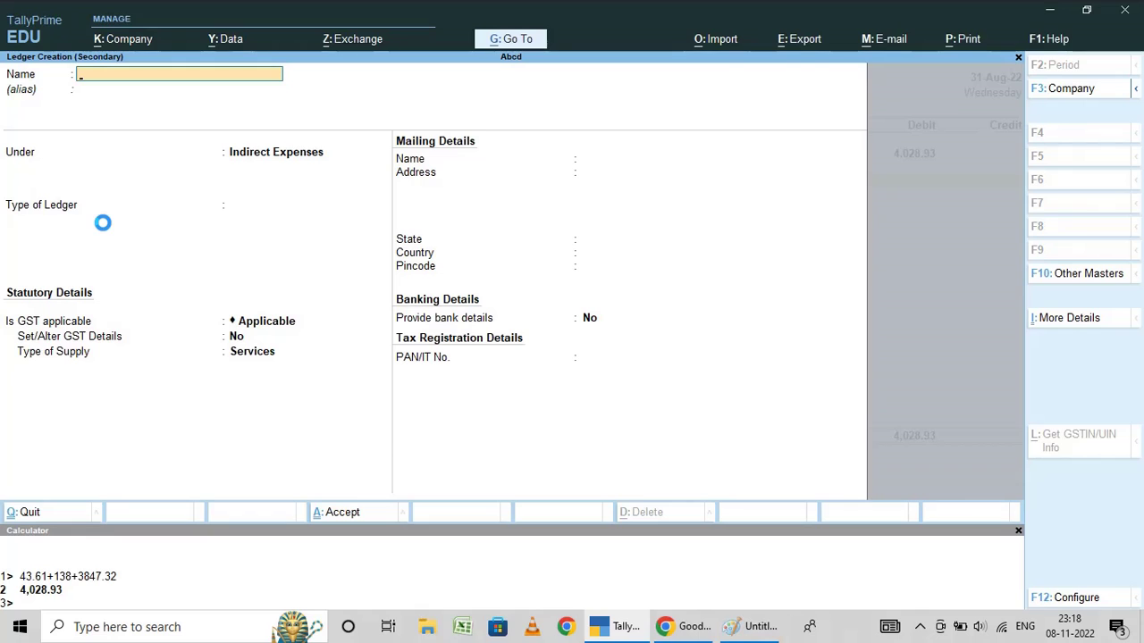
type("Gst Late Fee")
key("Return")
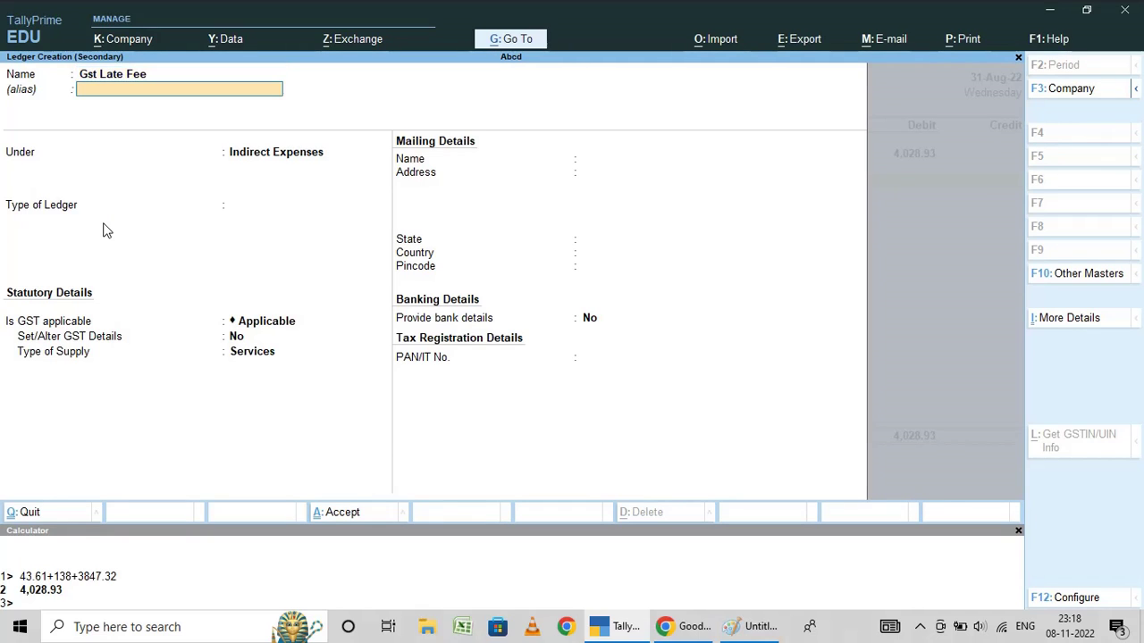
key("Return")
key("Return")
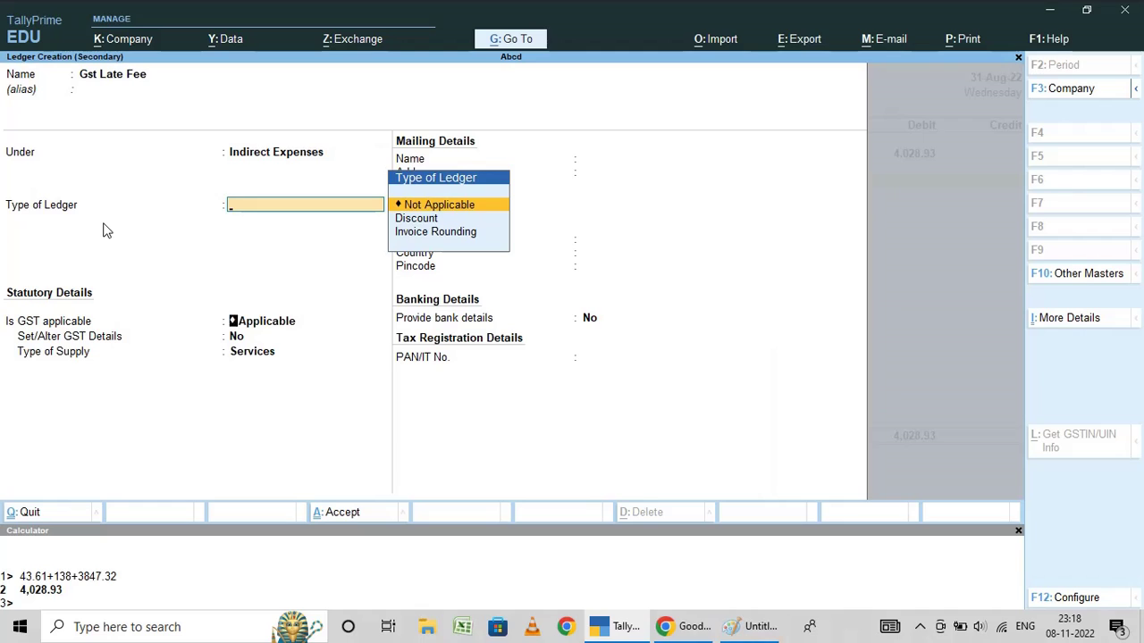
key("Return")
type("No")
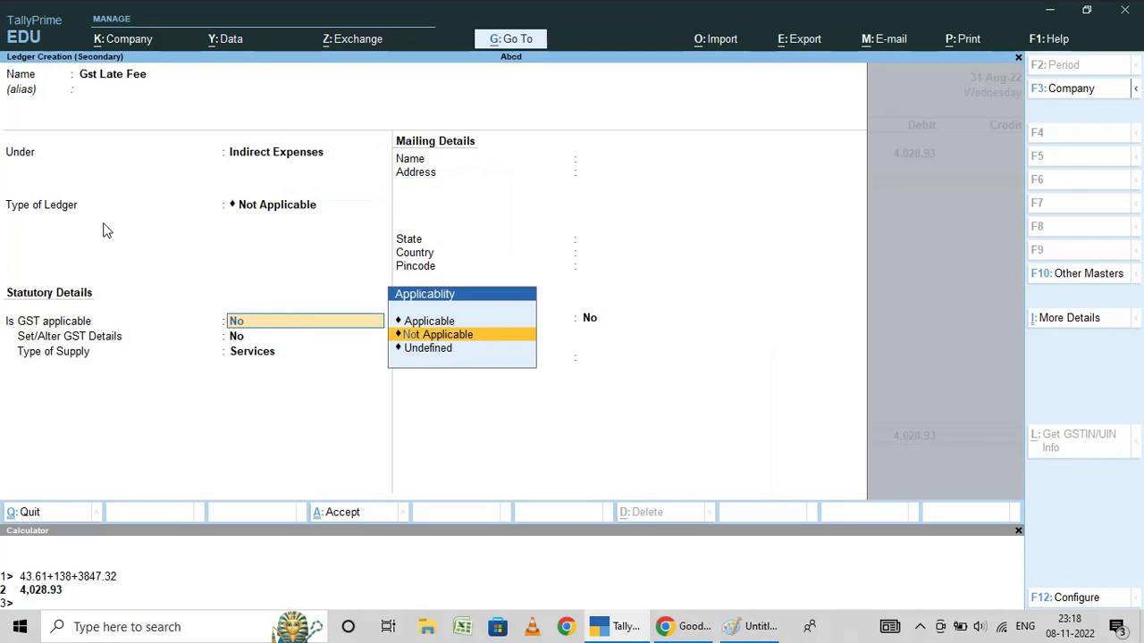
type("t")
key("Return")
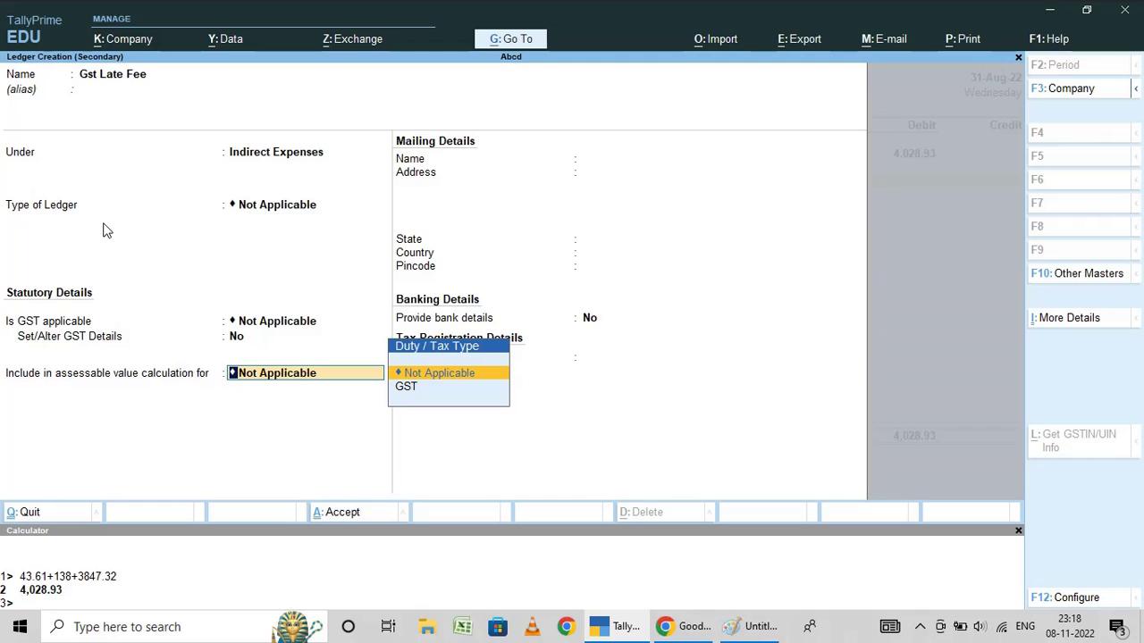
key("Return")
key("Return")
key("Return")
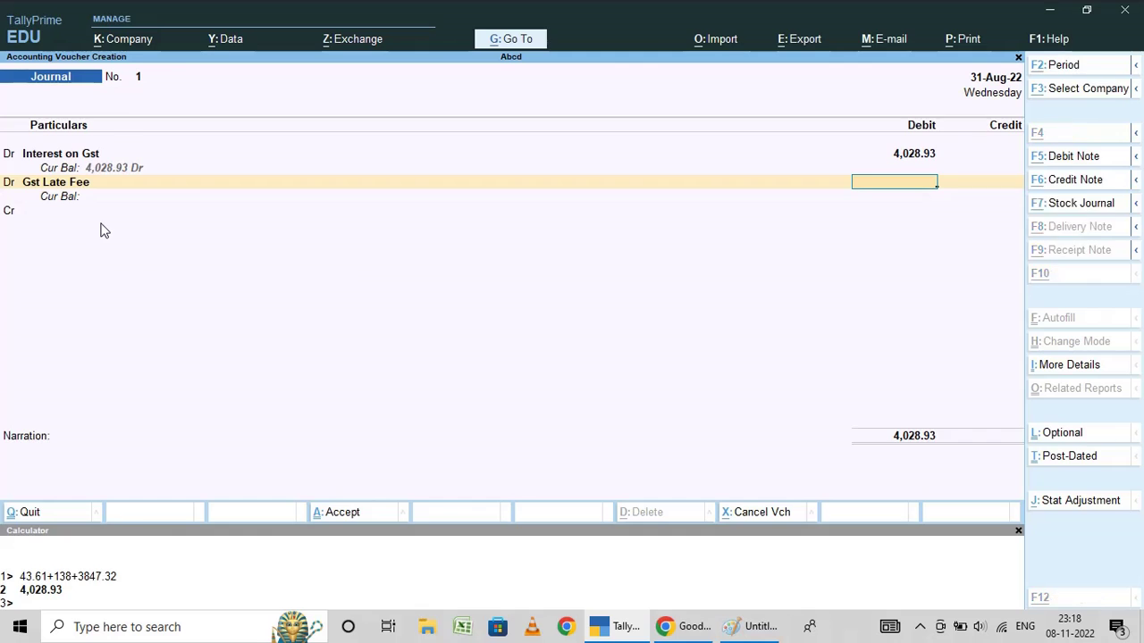
Debit Gst Late Fee 2,000 after checking the portal's late fees, then start the Cr line.
key("alt+Tab")
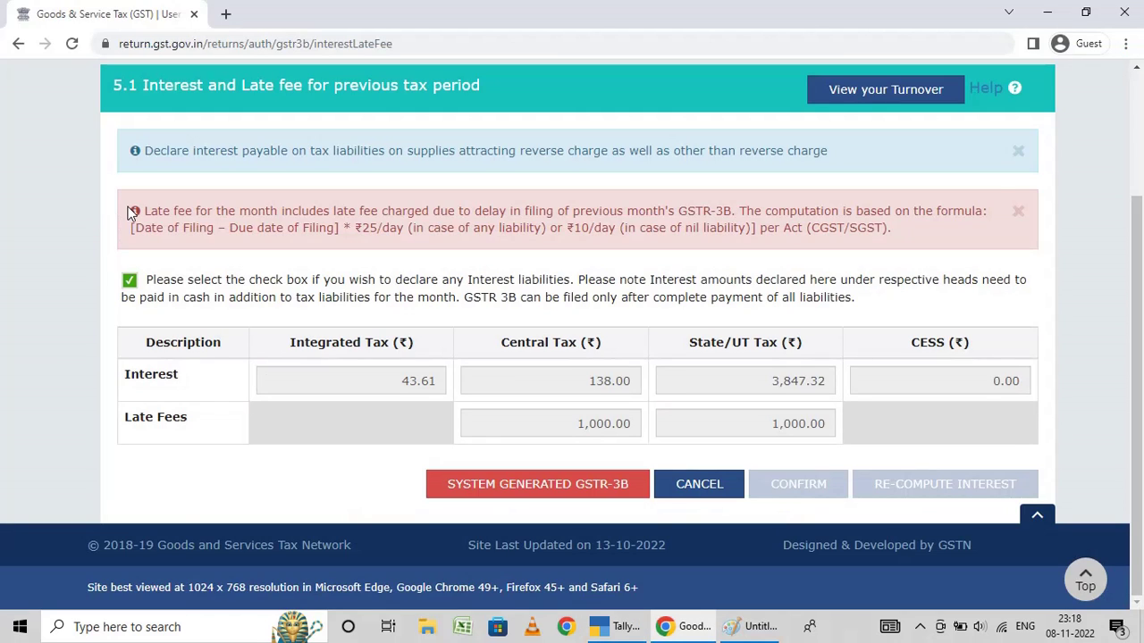
key("alt+Tab")
type("2000")
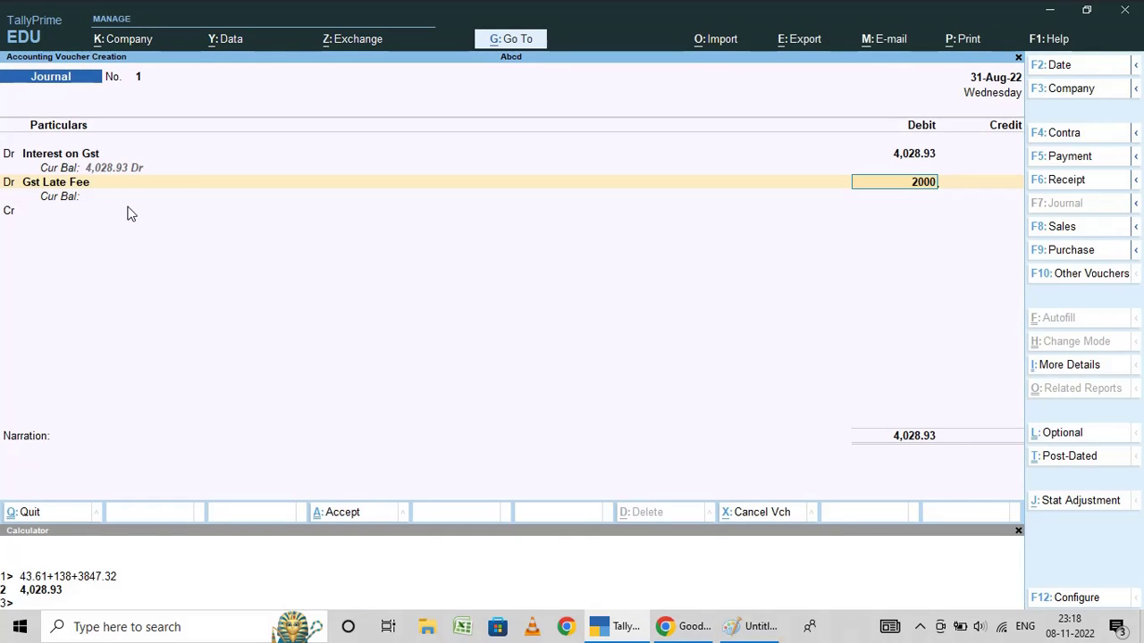
key("Return")
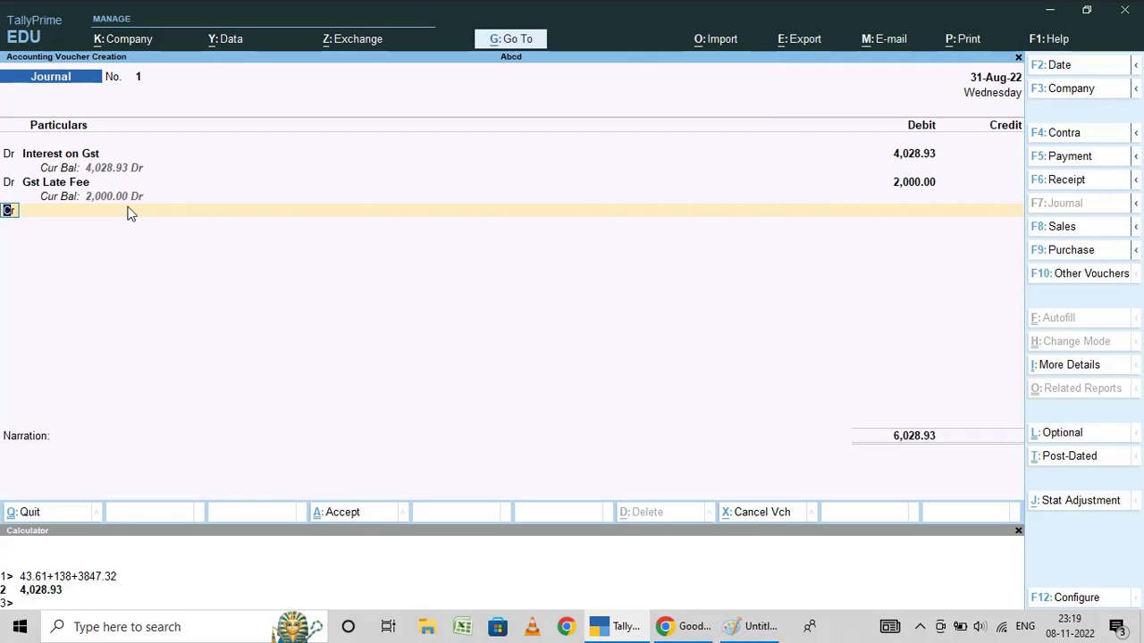
key("Return")
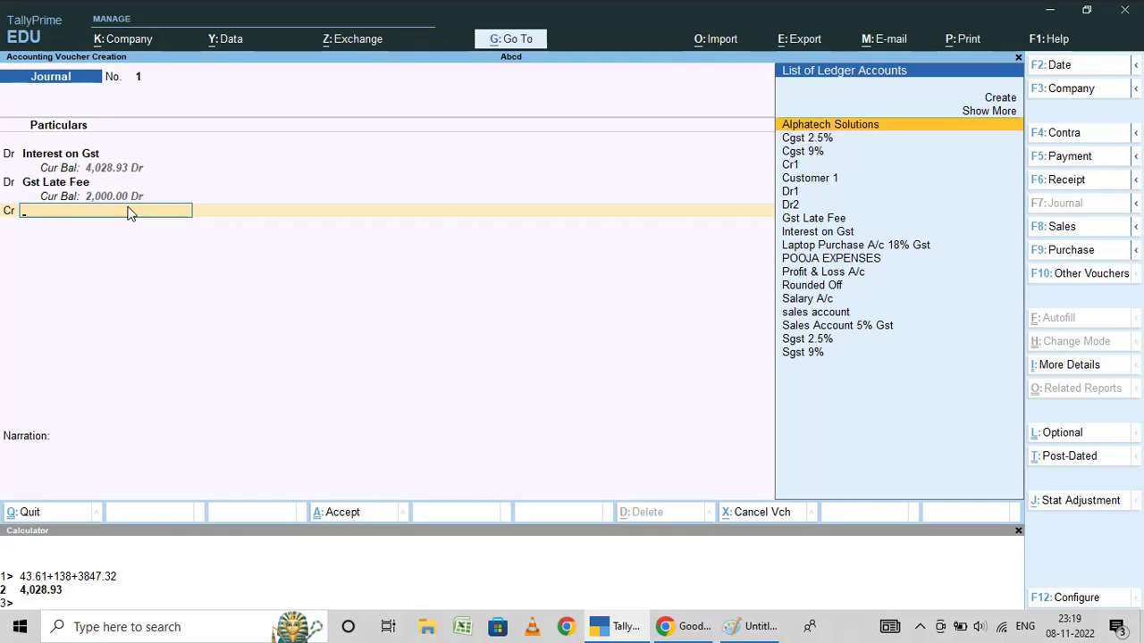
Name a new ledger Gst Int Payable and begin creating a group called Gst for it.
key("alt+c")
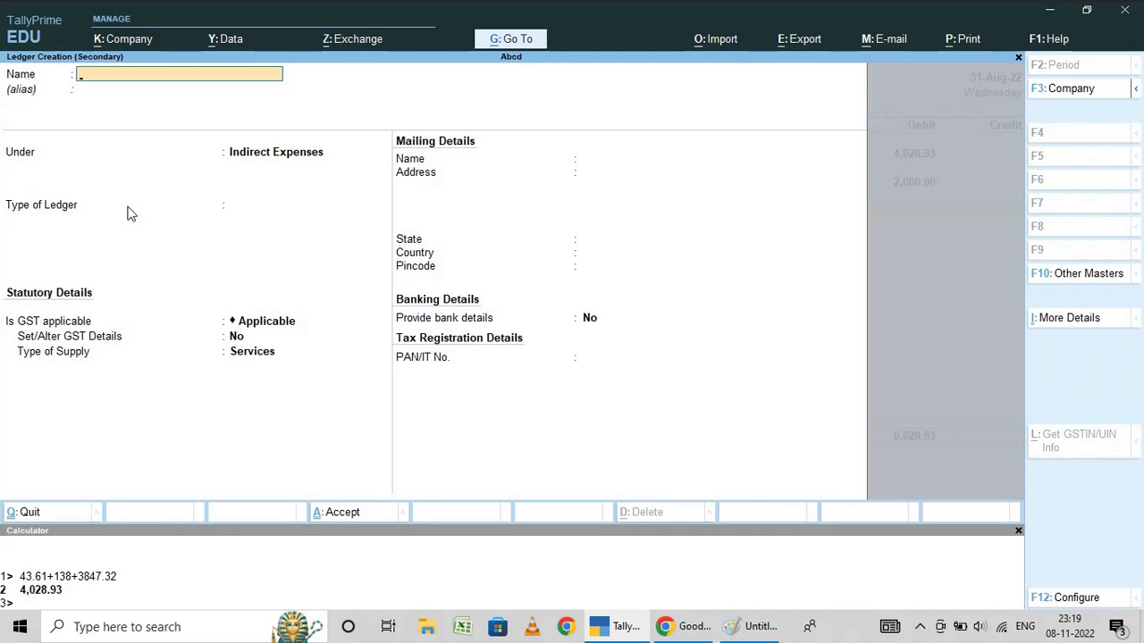
type("Gst Int Payable")
key("Return")
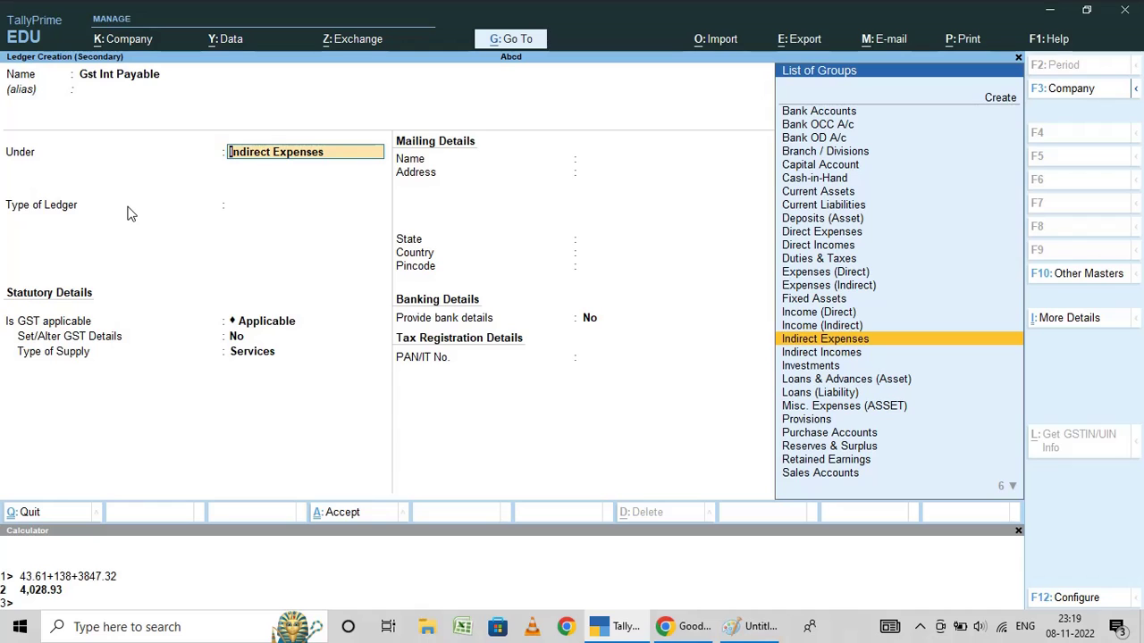
key("alt+c")
type("Gst")
key("Return")
key("Return")
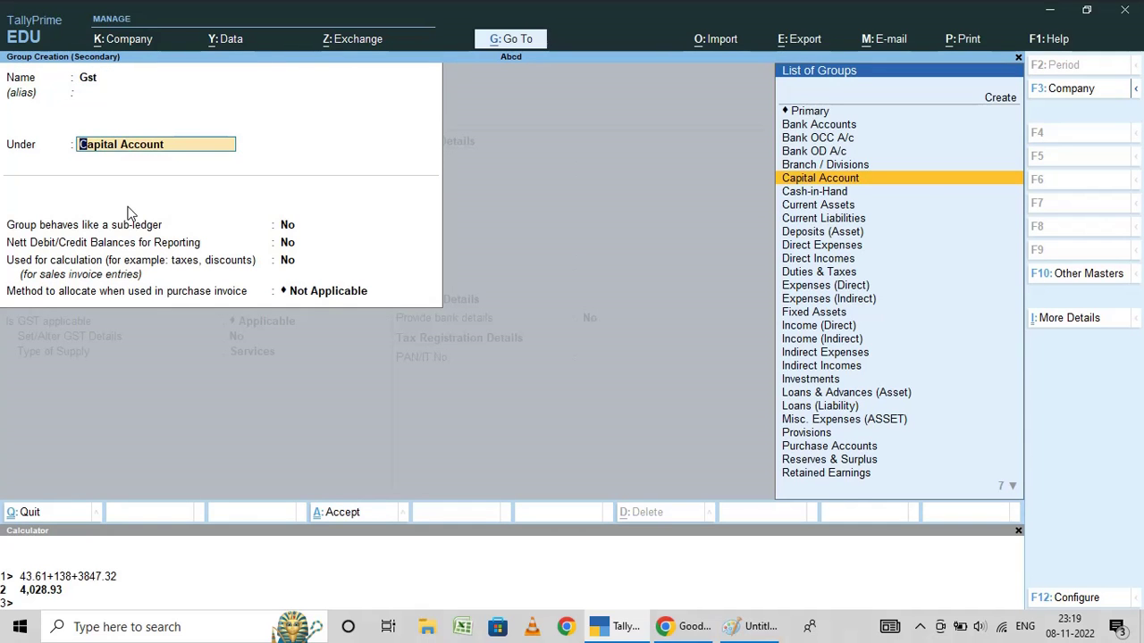
Set the new group's parent to Duties & Taxes and rename it Gst Charge.
type("du")
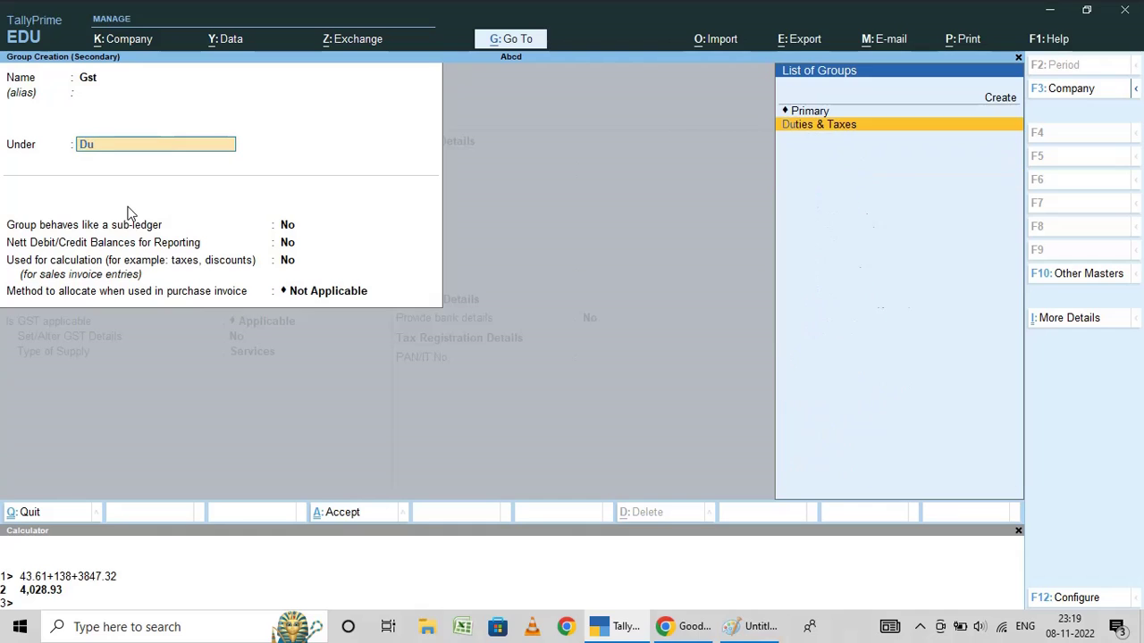
key("Return")
key("BackSpace")
key("BackSpace")
key("BackSpace")
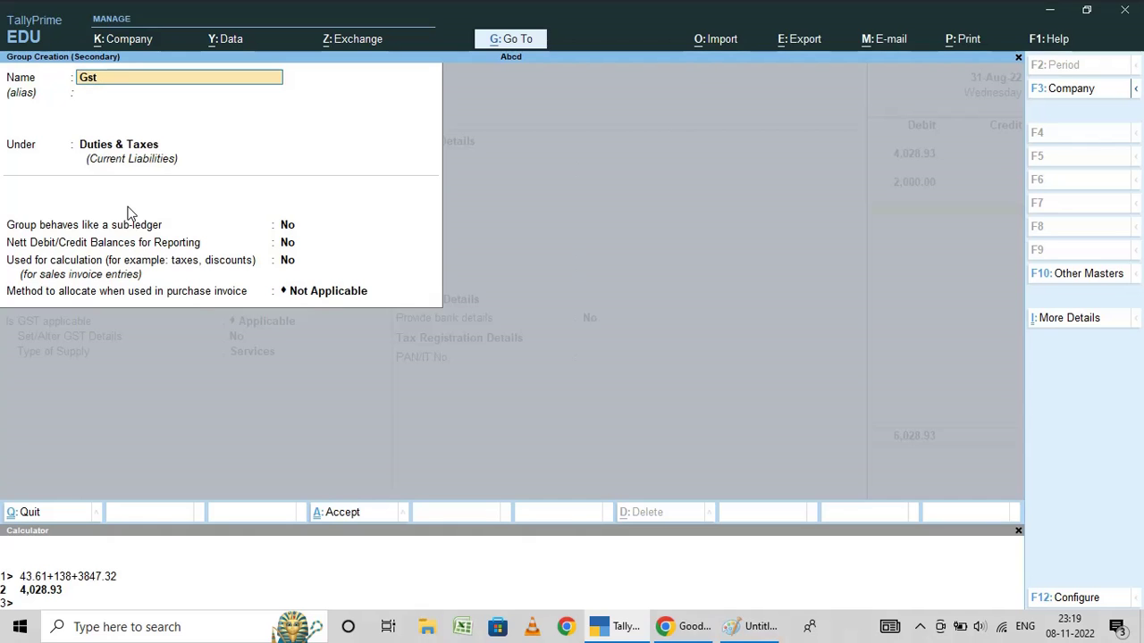
type("Charge")
key("Return")
key("BackSpace")
key("Escape")
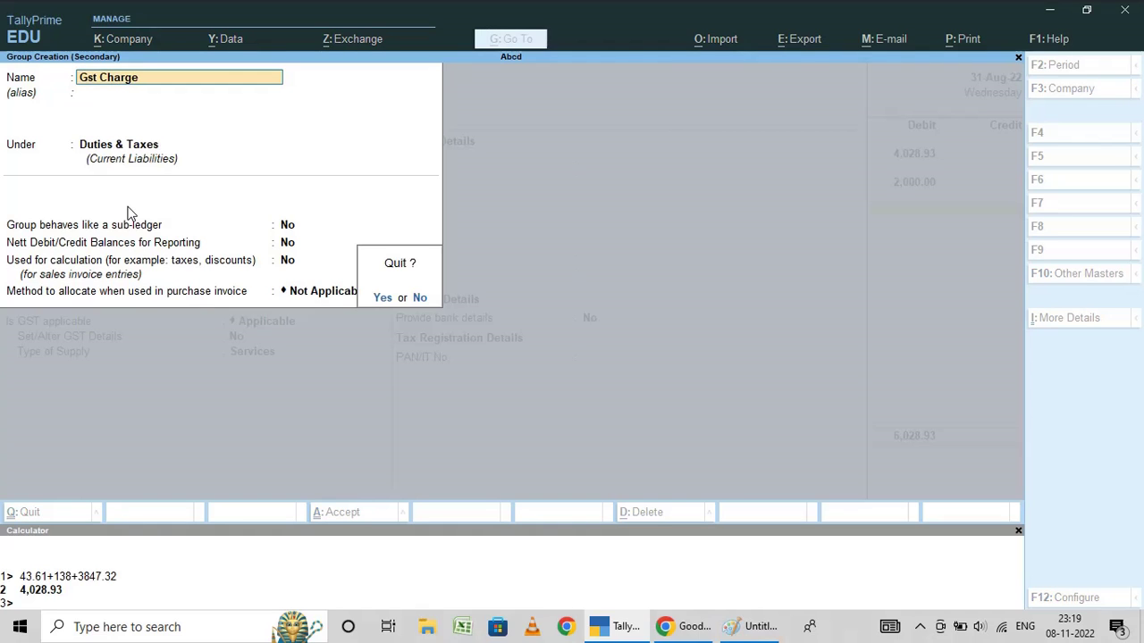
key("Escape")
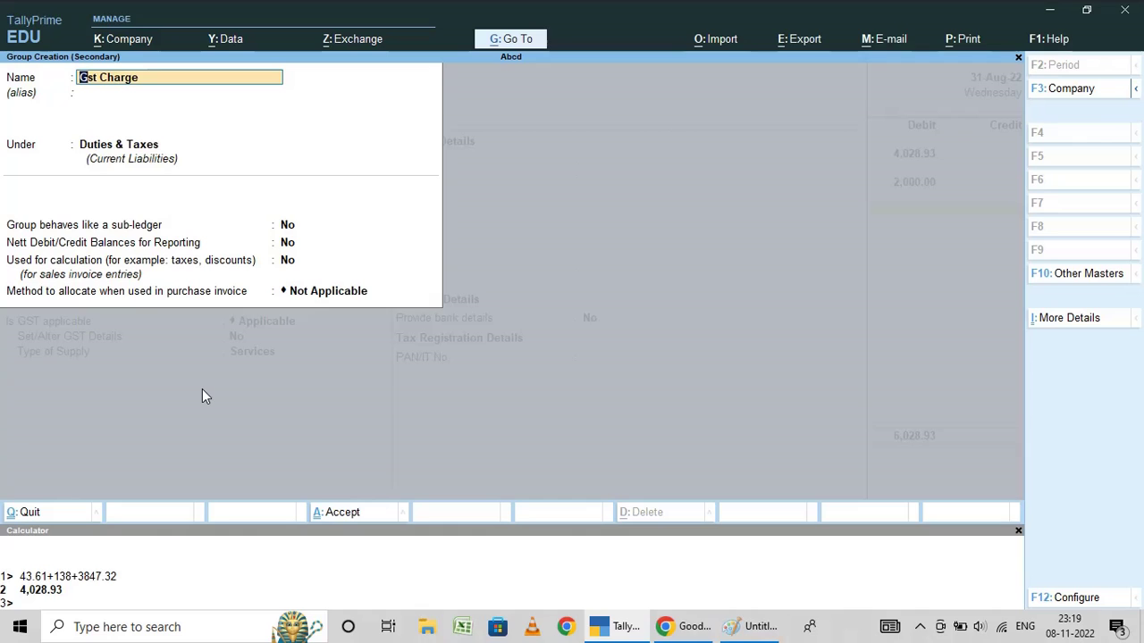
Correct the group name to Gst Charges and accept it with Not Applicable allocation.
type("S")
key("Right")
key("Right")
key("Home")
type("Gs")
key("Return")
key("Return")
key("Return")
key("Return")
key("Return")
key("Return")
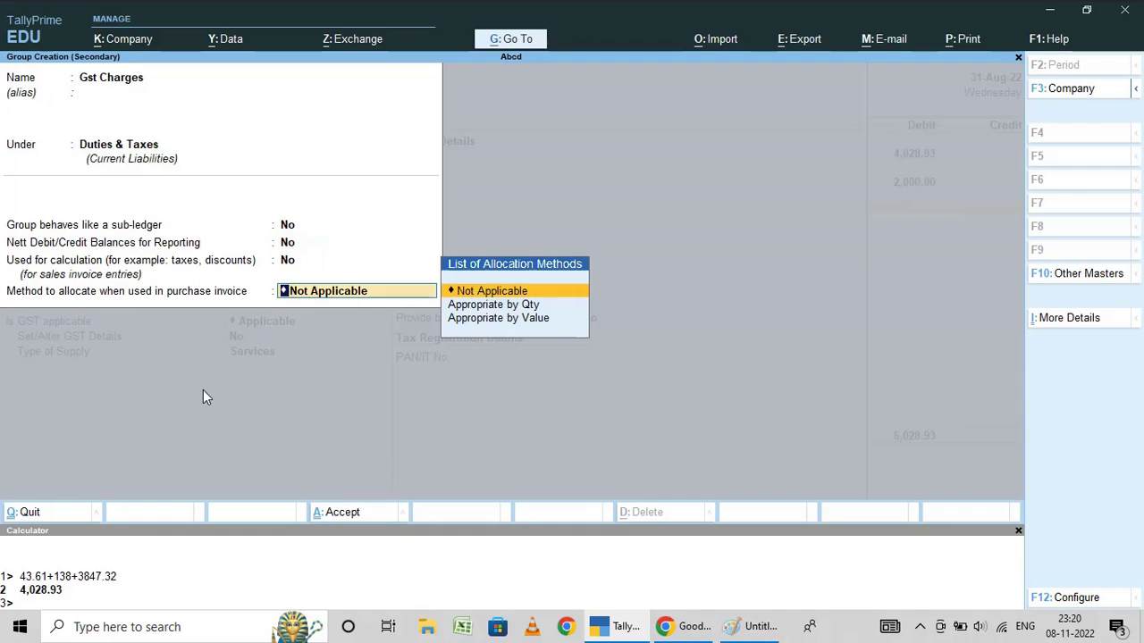
key("Return")
Save Gst Int Payable under Gst Charges with duty type Others and credit it 6,028.93.
key("Return")
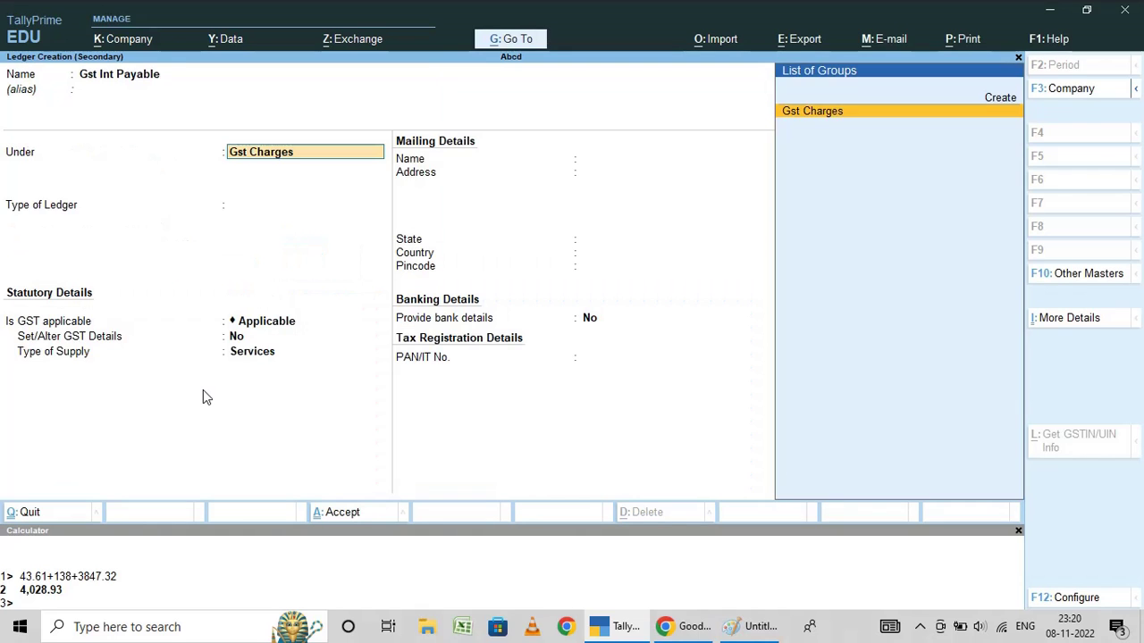
key("Return")
key("Return")
key("Return")
key("Return")
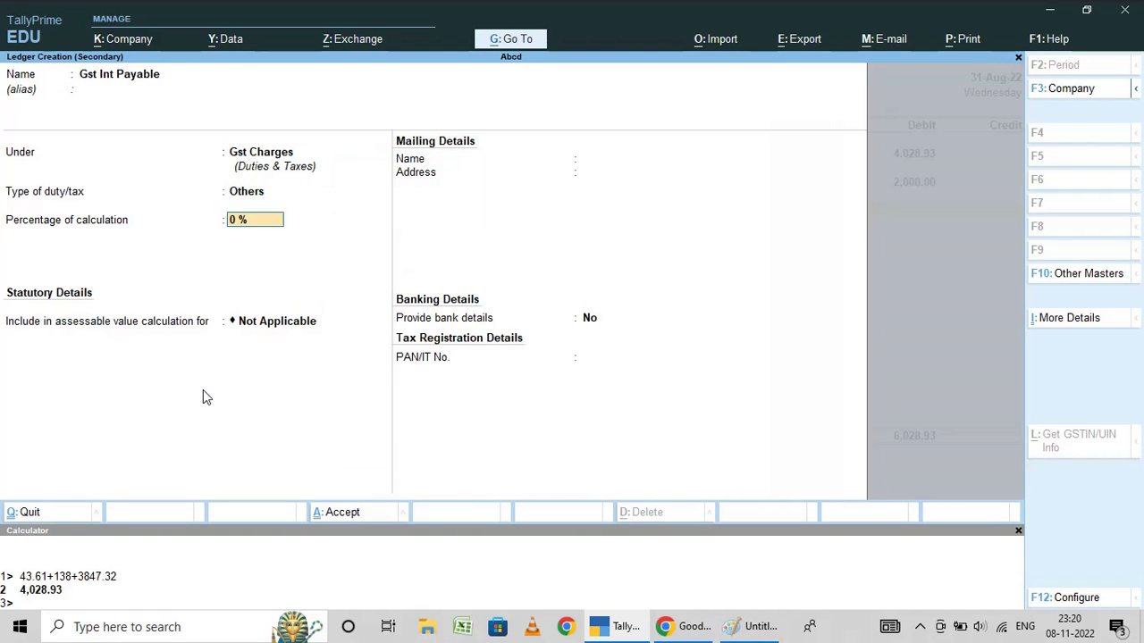
key("Return")
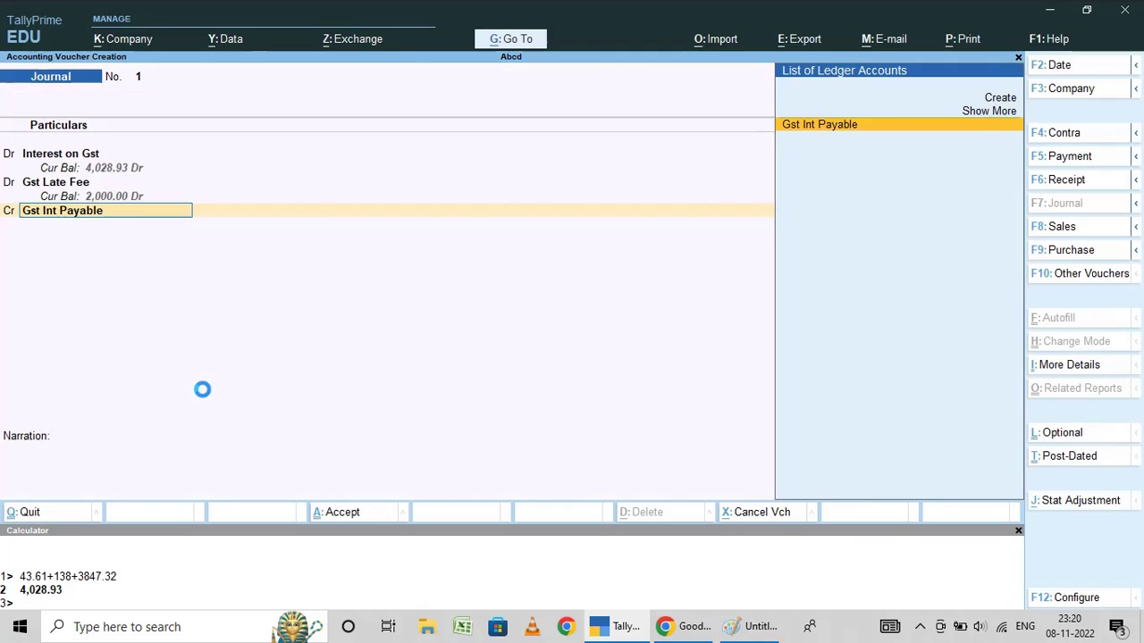
key("Return")
key("Return")
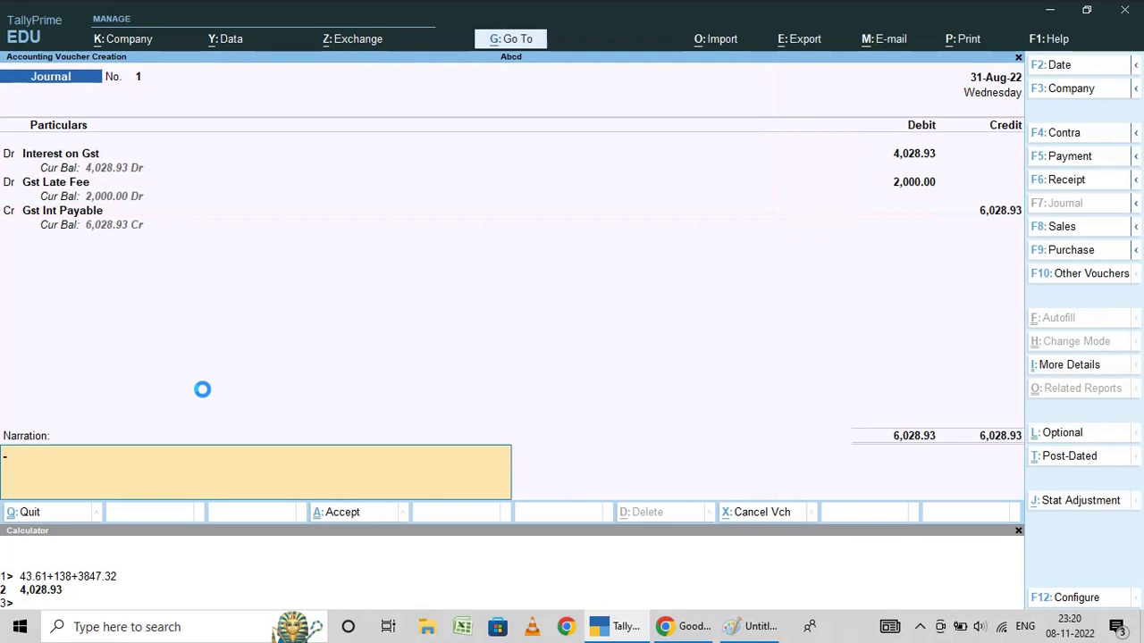
key("BackSpace")
key("BackSpace")
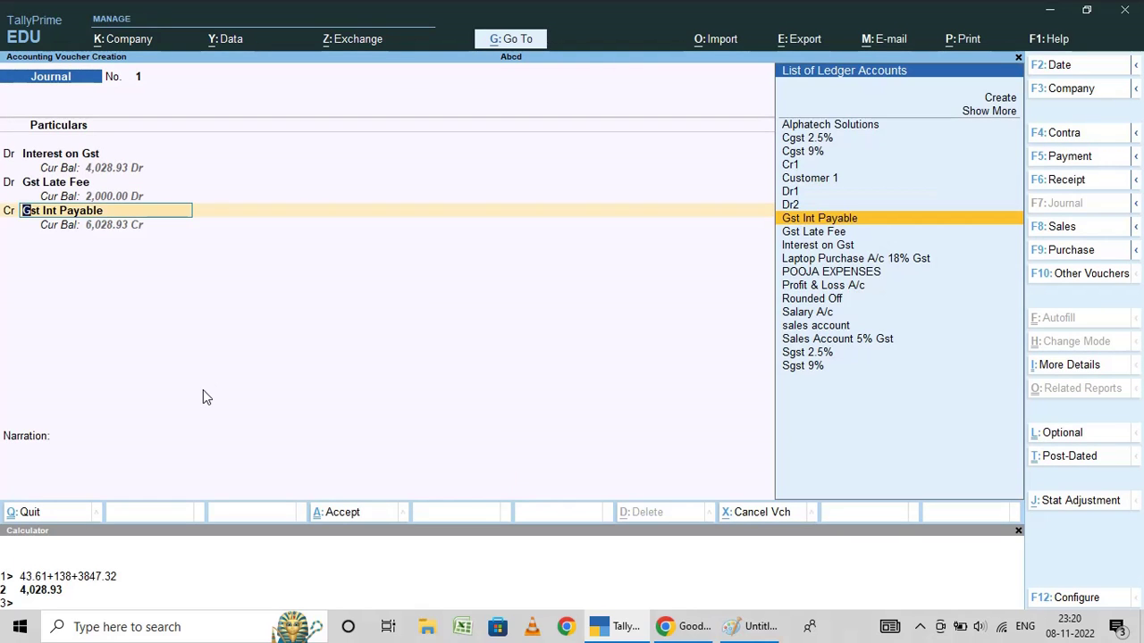
key("ctrl+Return")
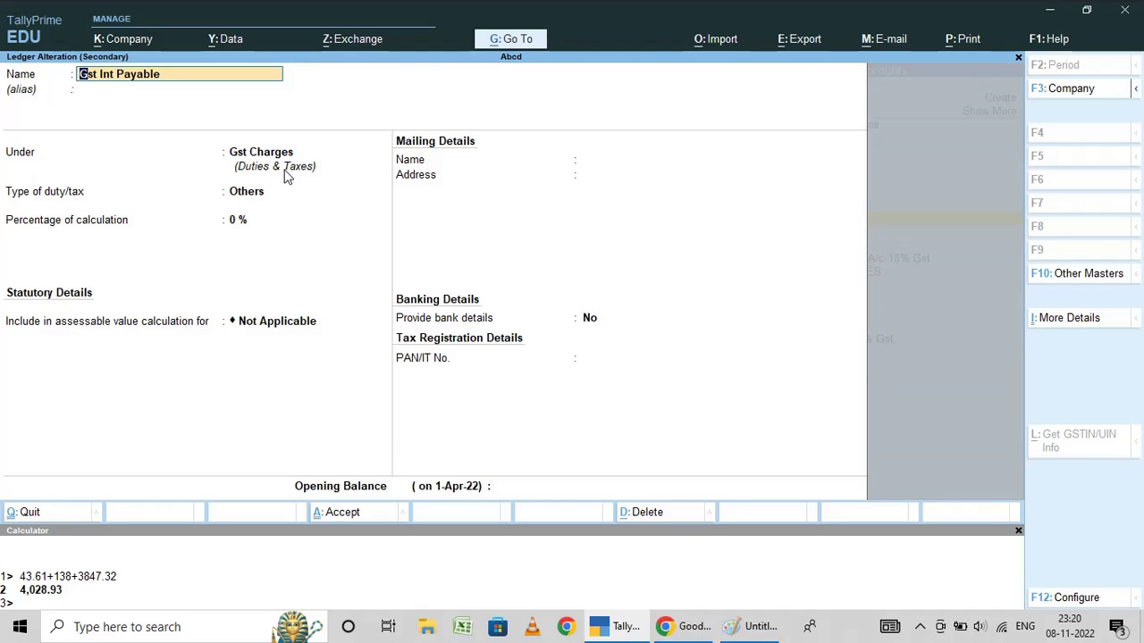
key("Return")
key("Return")
key("Return")
key("Return")
key("Return")
key("Return")
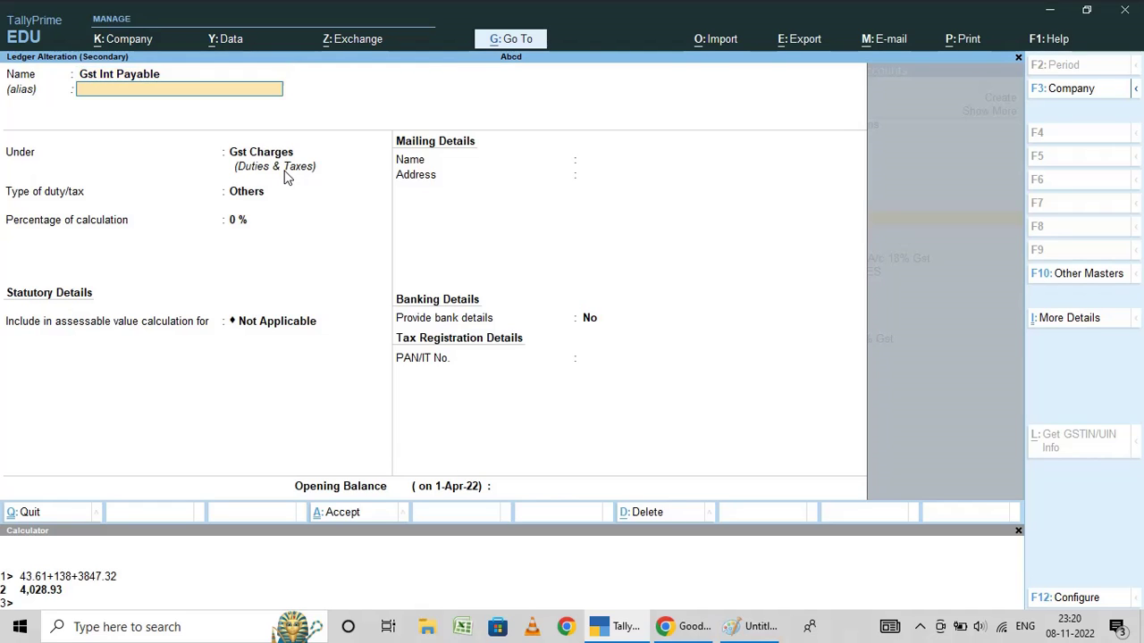
key("Return")
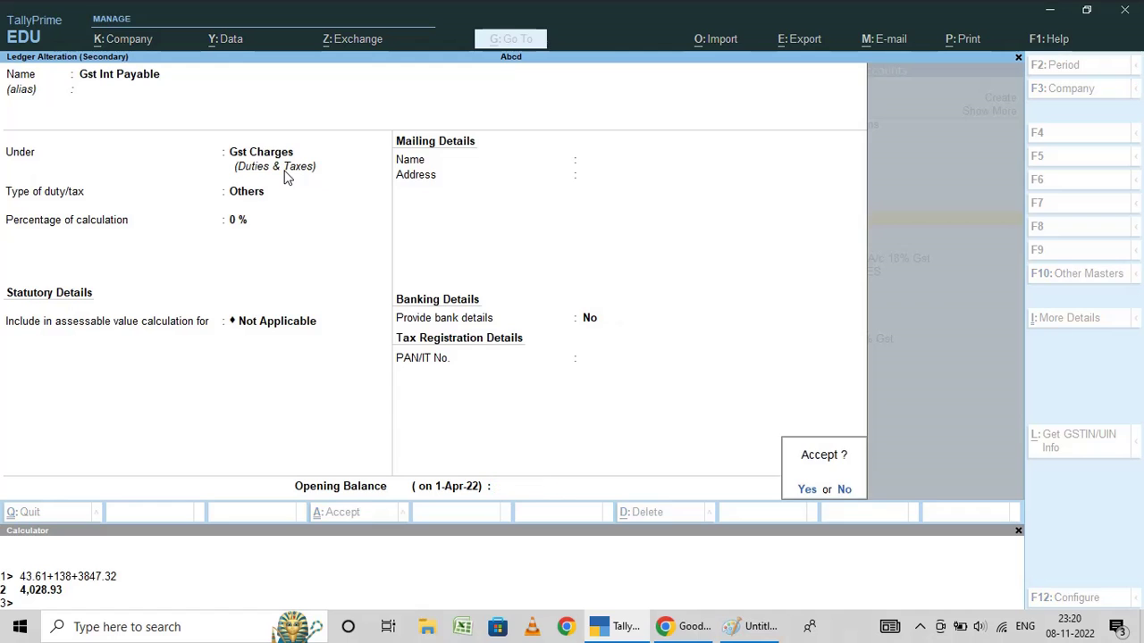
key("Return")
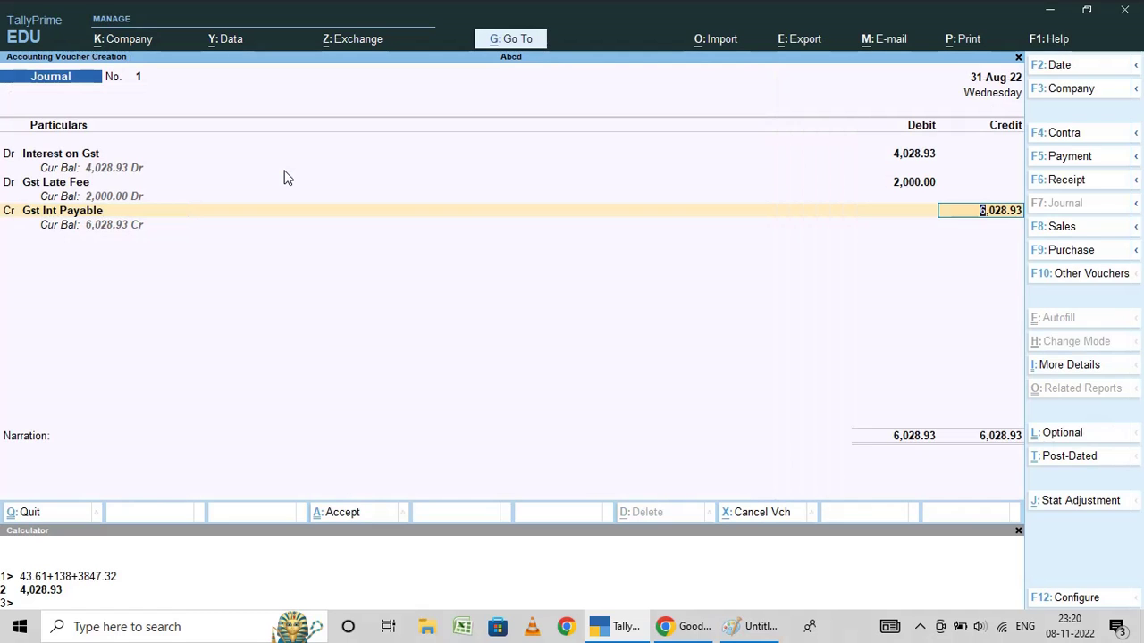
Enter the narration 'Being gst charges payable for the month of aug 2022' and save Journal No. 1.
key("Return")
type("Bei")
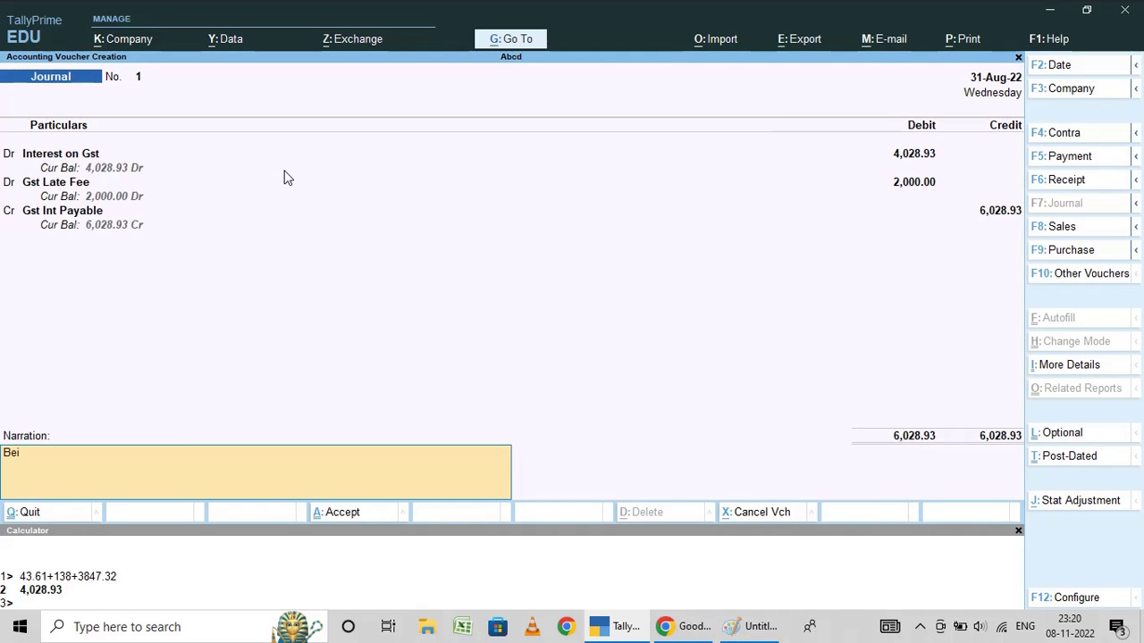
type("ng gst charges p")
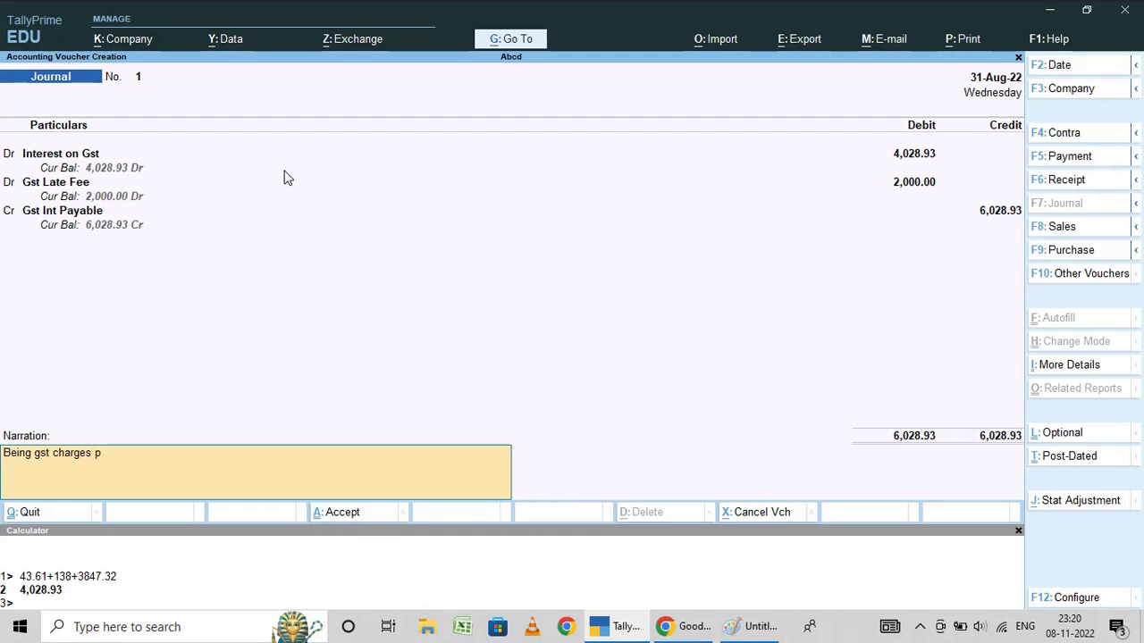
type("ayable for the month")
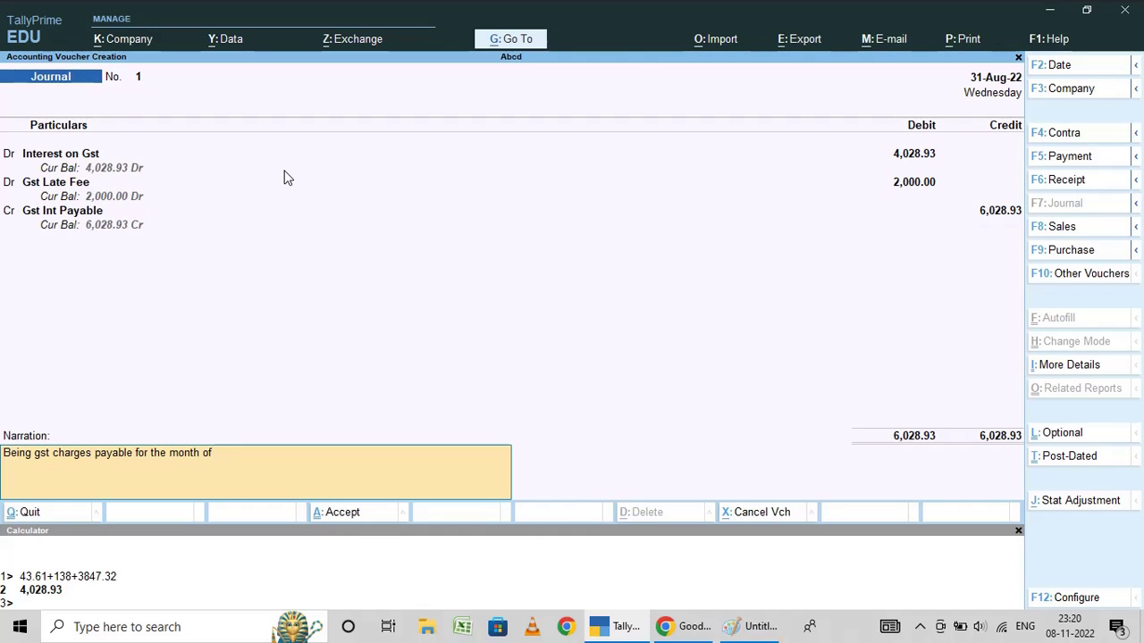
type("of aug 2022")
key("Return")
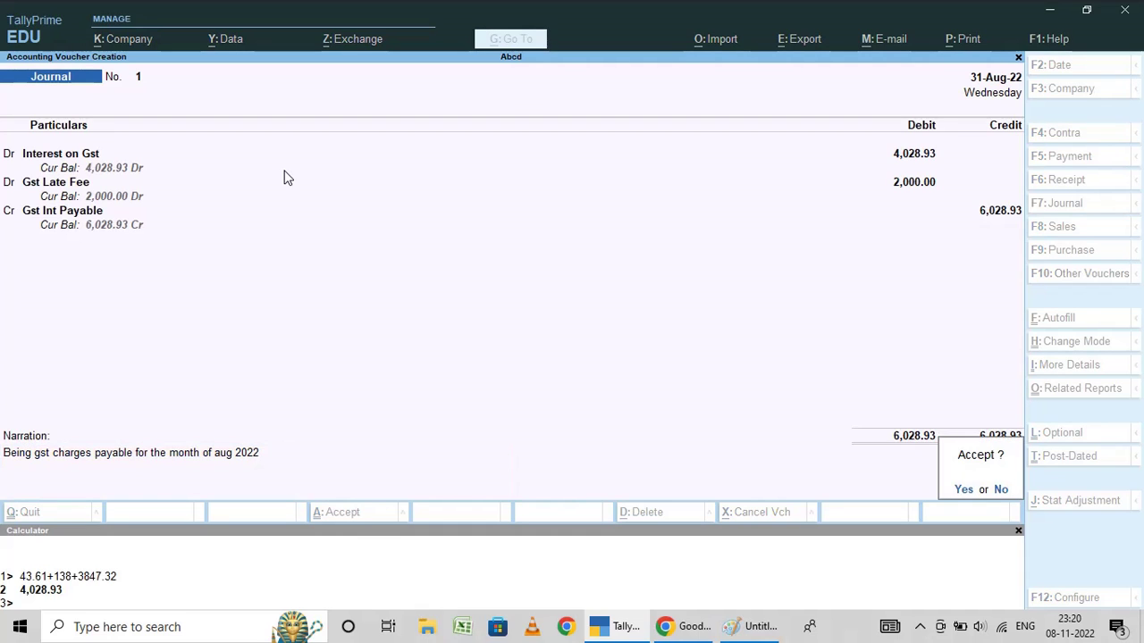
key("y")
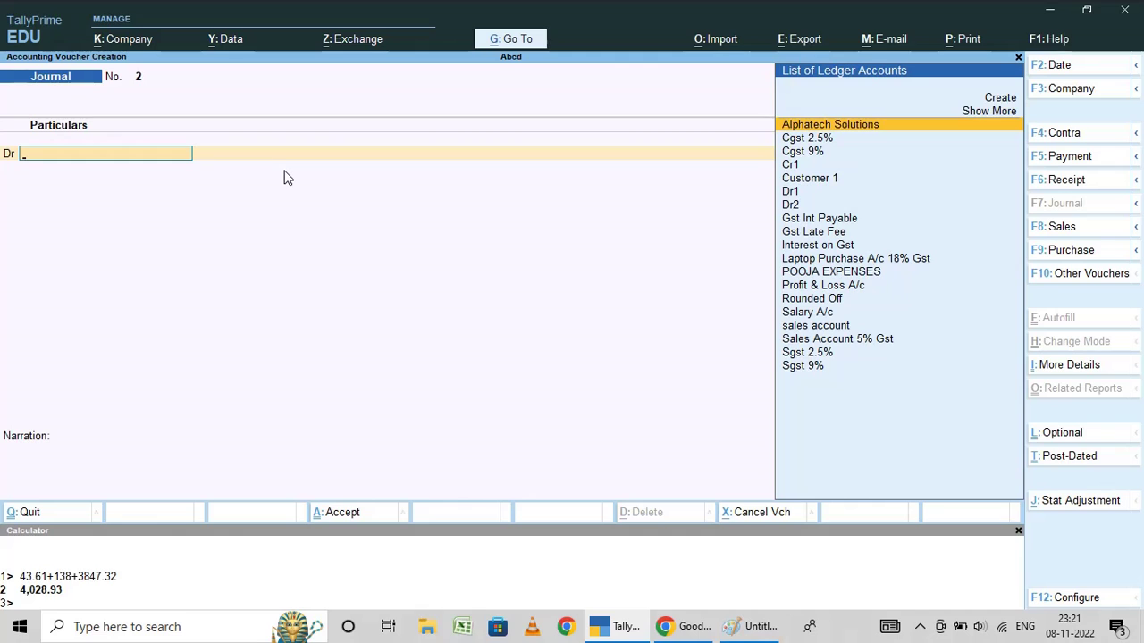
Quit the blank Journal No. 2 and return to the Gateway of Tally.
key("Escape")
key("Return")
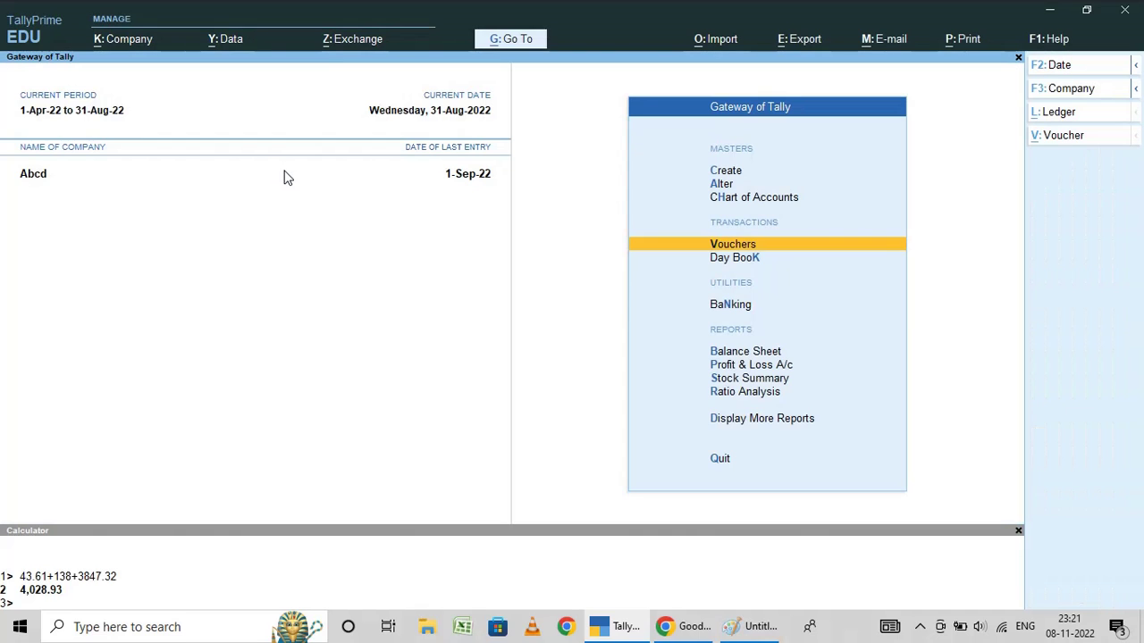